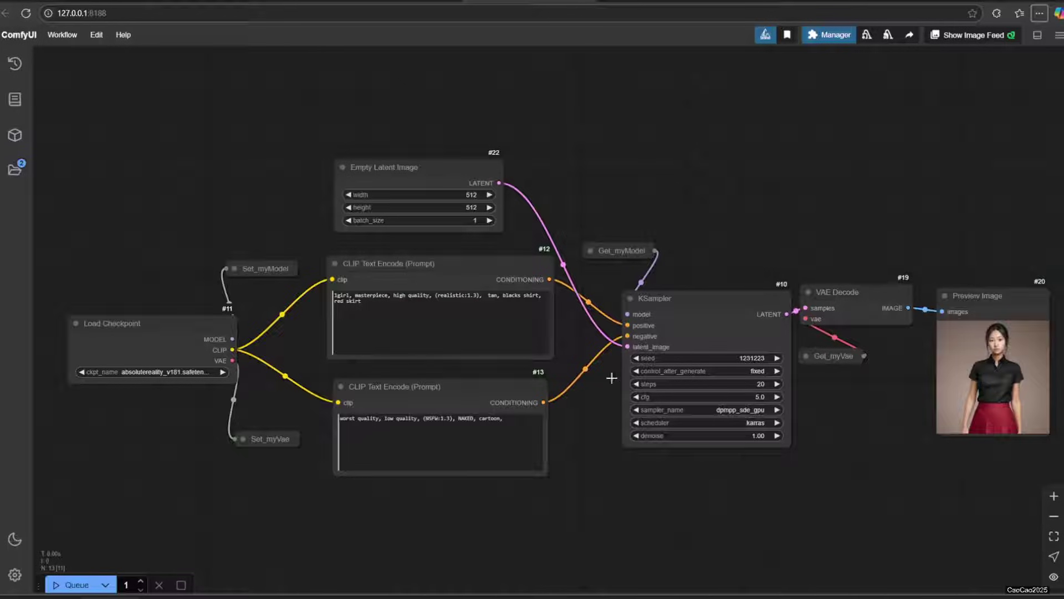
# - Check the checkpoint list, leave it unchanged, and deselect the Load Checkpoint node
pyautogui.click(170, 372)
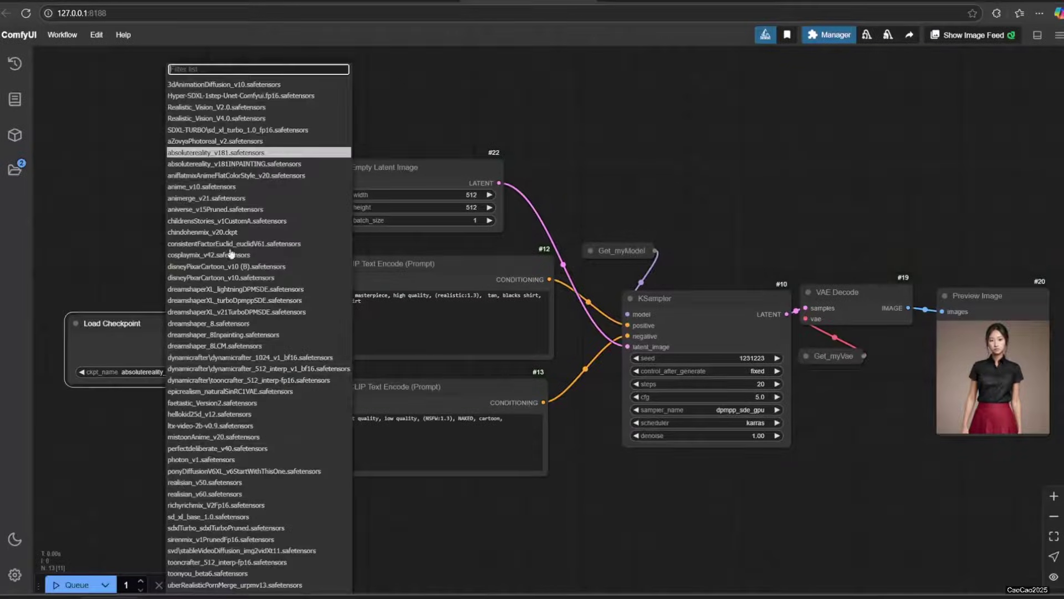
pyautogui.click(195, 153)
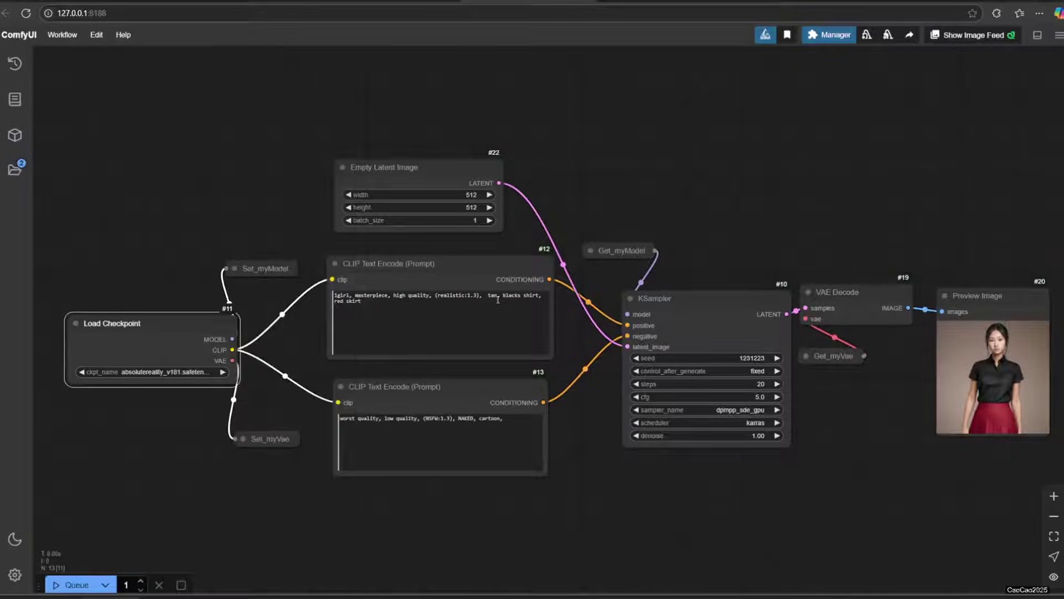
pyautogui.click(656, 182)
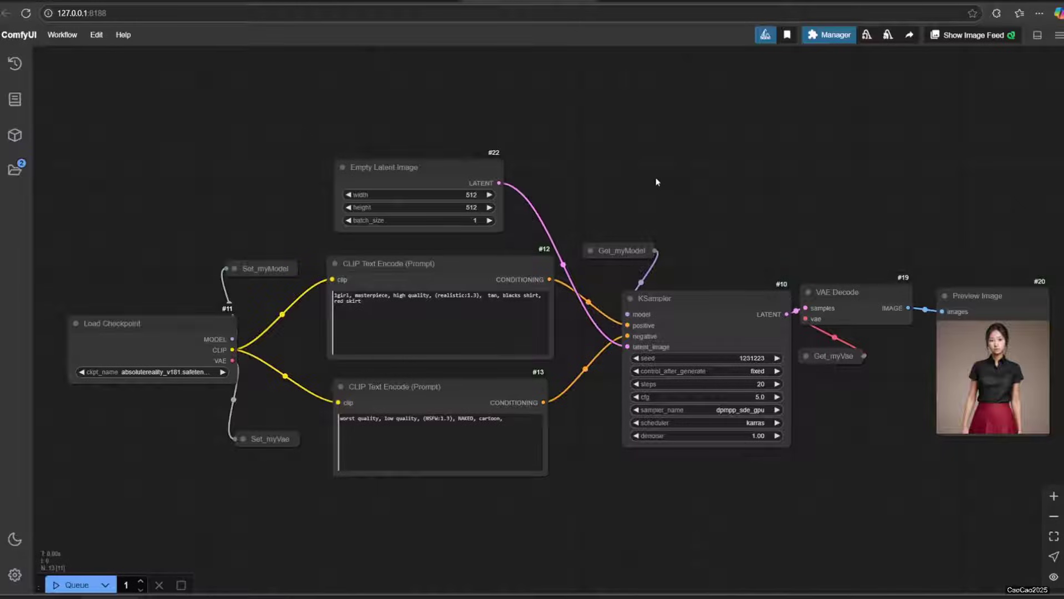
pyautogui.moveTo(656, 182); pyautogui.dragTo(638, 222)
# - Add a Load Image node via search and place it at the top left of the workflow
pyautogui.doubleClick(128, 232)
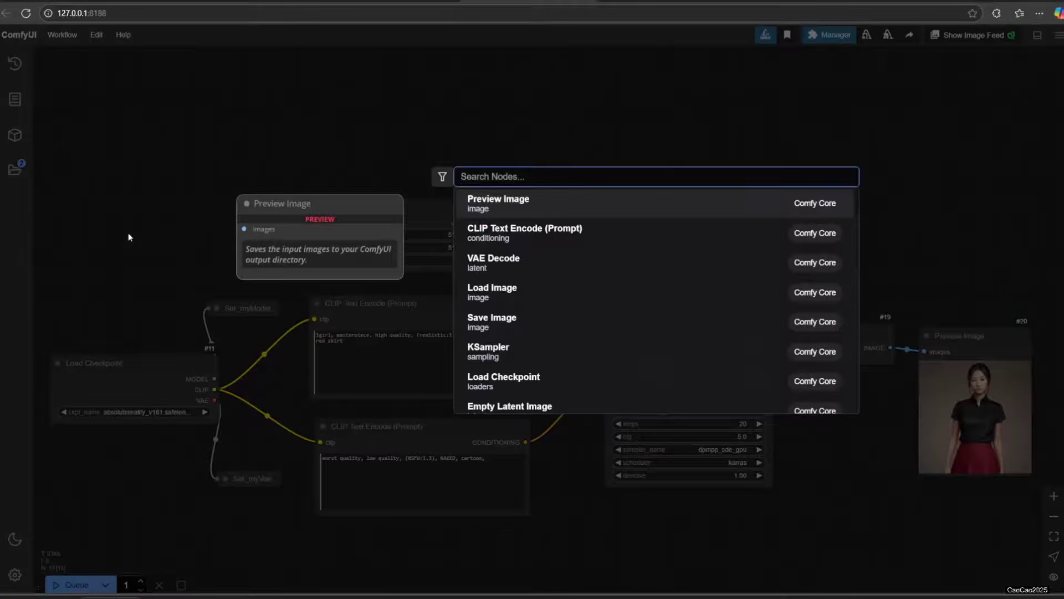
pyautogui.write('LOAD IMAGE')
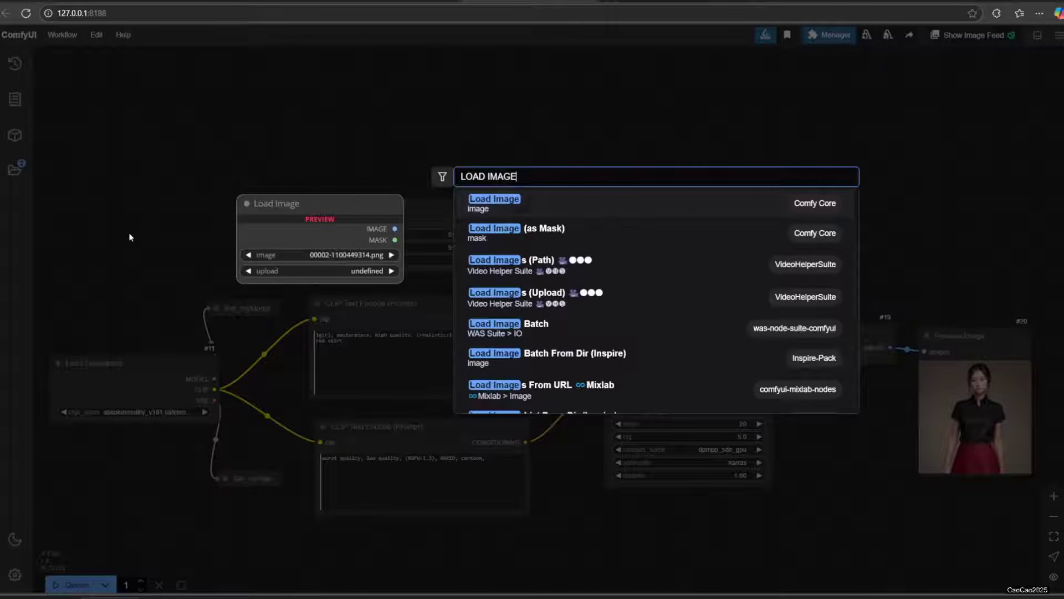
pyautogui.click(485, 207)
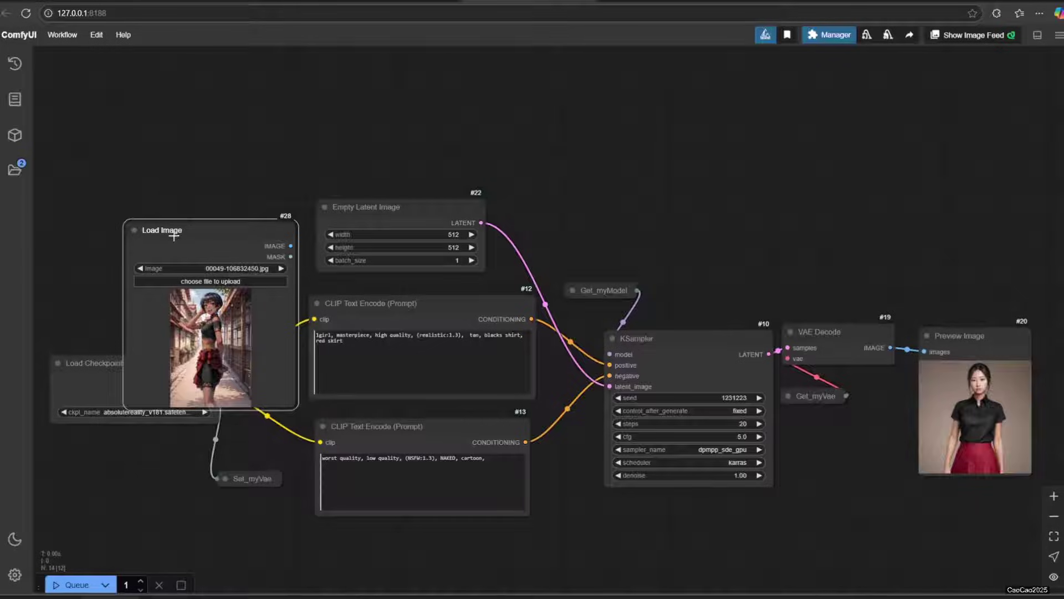
pyautogui.moveTo(188, 235); pyautogui.dragTo(123, 88)
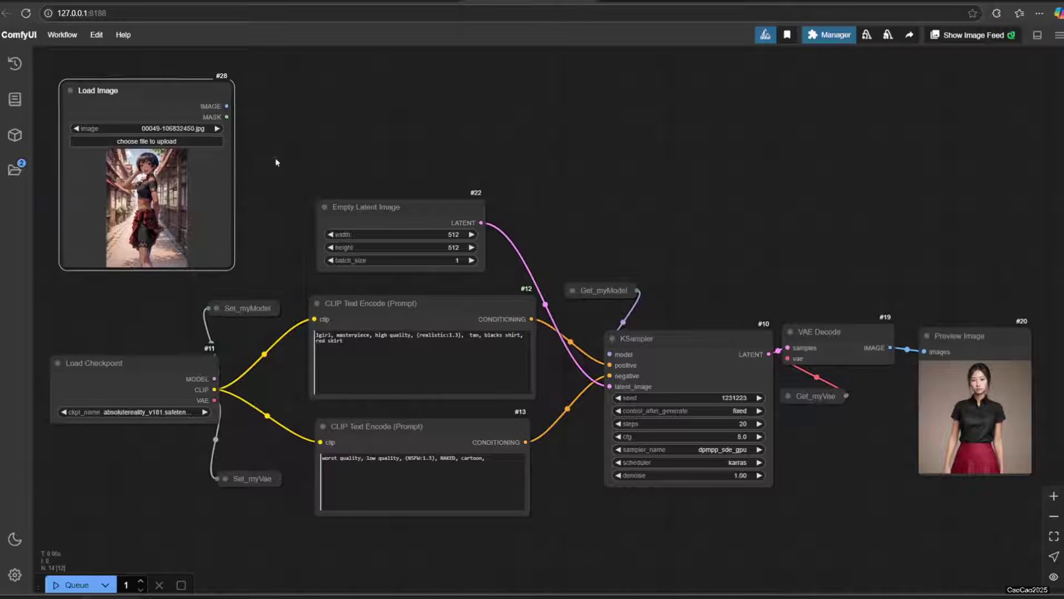
# - Add a VAE Encode node and feed the loaded image into its pixels input
pyautogui.doubleClick(317, 160)
pyautogui.write('vae')
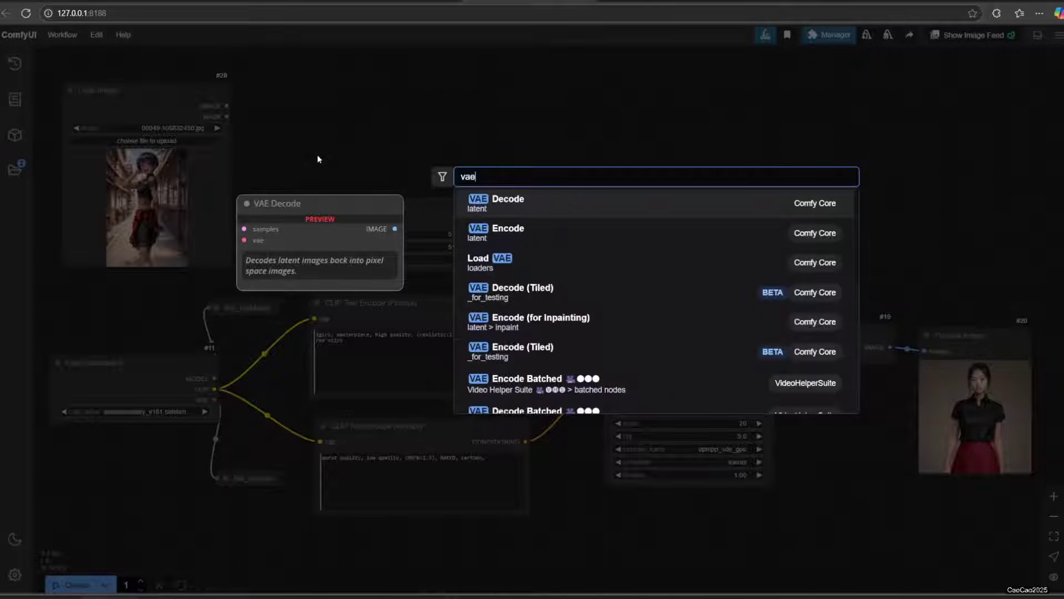
pyautogui.click(477, 229)
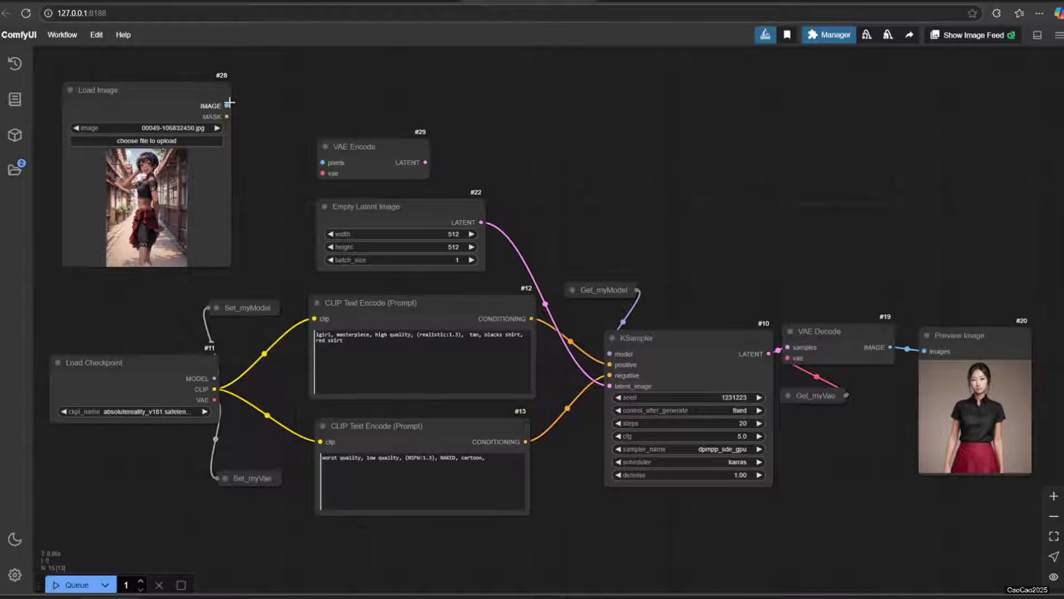
pyautogui.moveTo(226, 106); pyautogui.dragTo(323, 162)
# - Duplicate Get_myVae, set it to myVae, and connect it to VAE Encode's vae input
pyautogui.click(809, 394)
pyautogui.hotkey('ctrl', 'c')
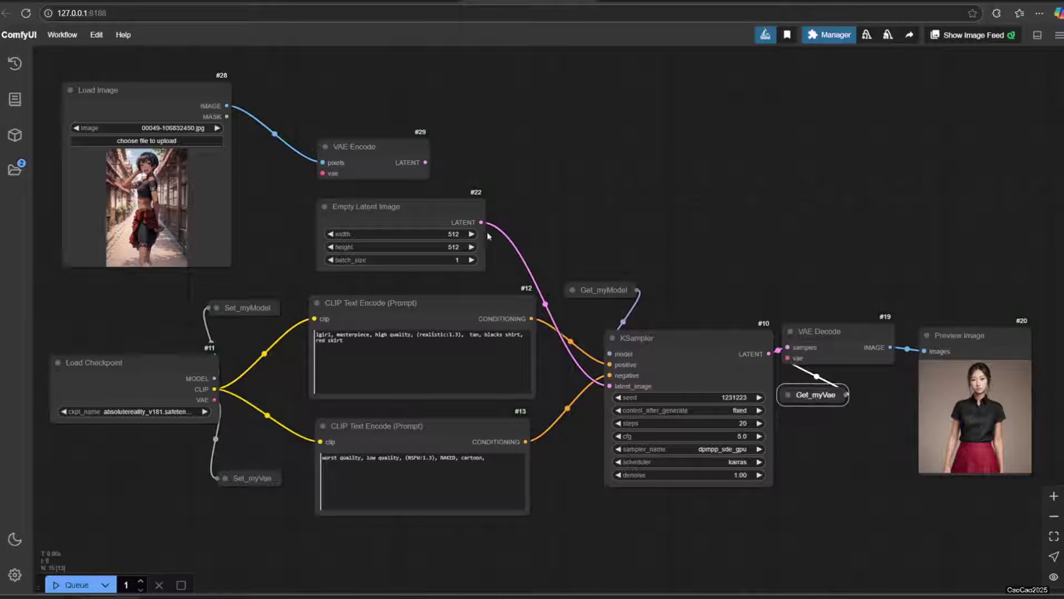
pyautogui.hotkey('ctrl', 'v')
pyautogui.moveTo(507, 213); pyautogui.dragTo(247, 190)
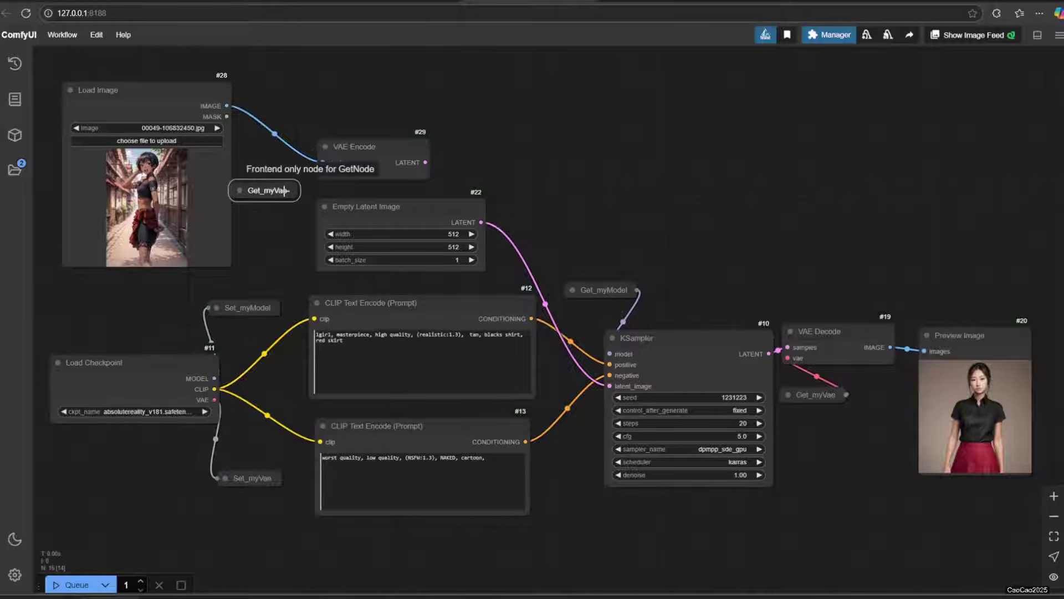
pyautogui.click(239, 191)
pyautogui.click(300, 214)
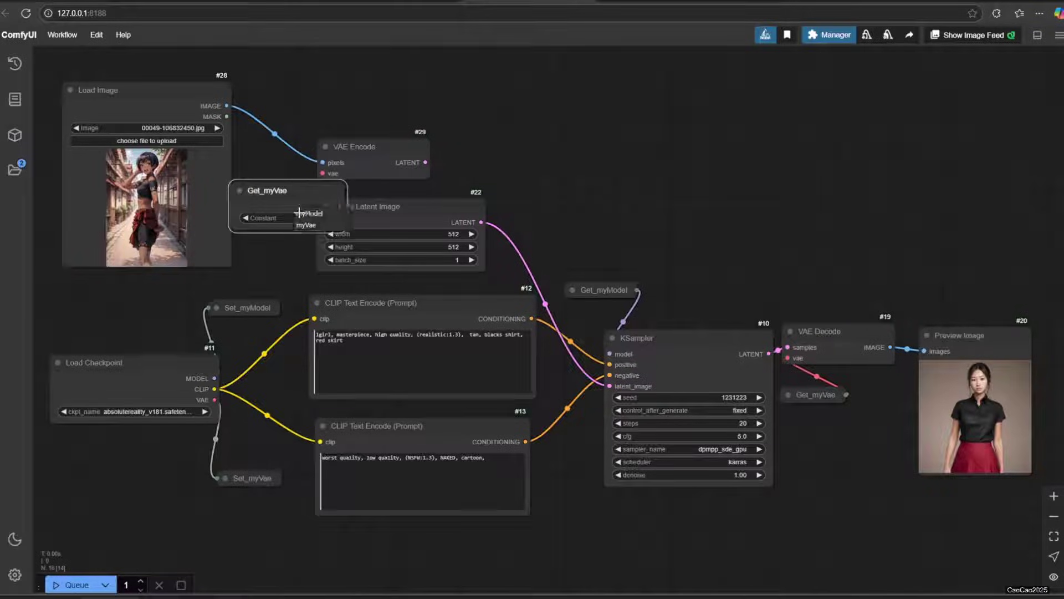
pyautogui.click(306, 225)
pyautogui.moveTo(339, 206); pyautogui.dragTo(322, 173)
pyautogui.click(240, 190)
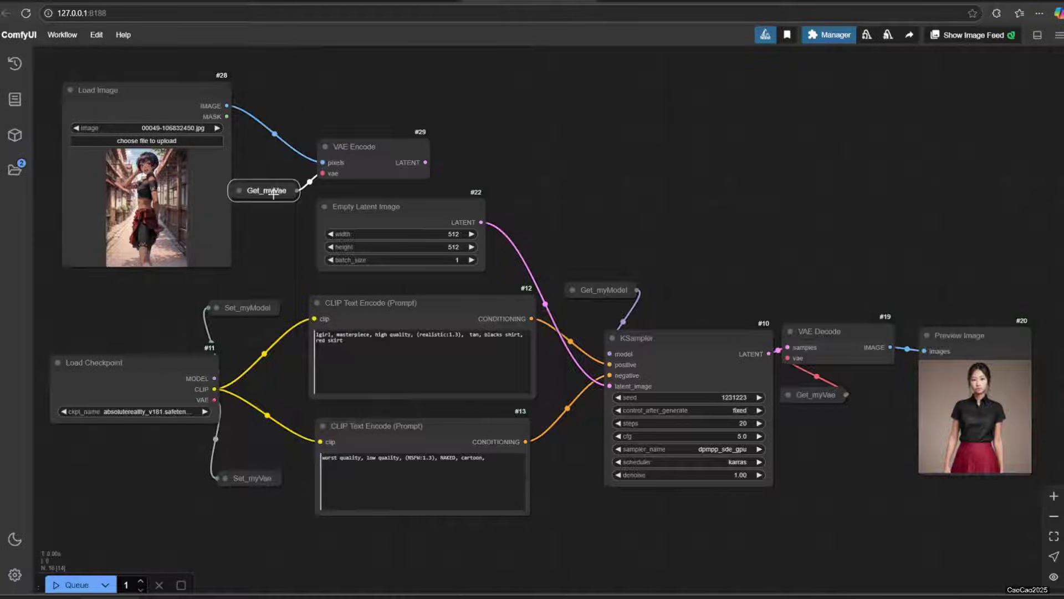
# - Delete the Empty Latent Image node and move VAE Encode down near the KSampler
pyautogui.click(435, 203)
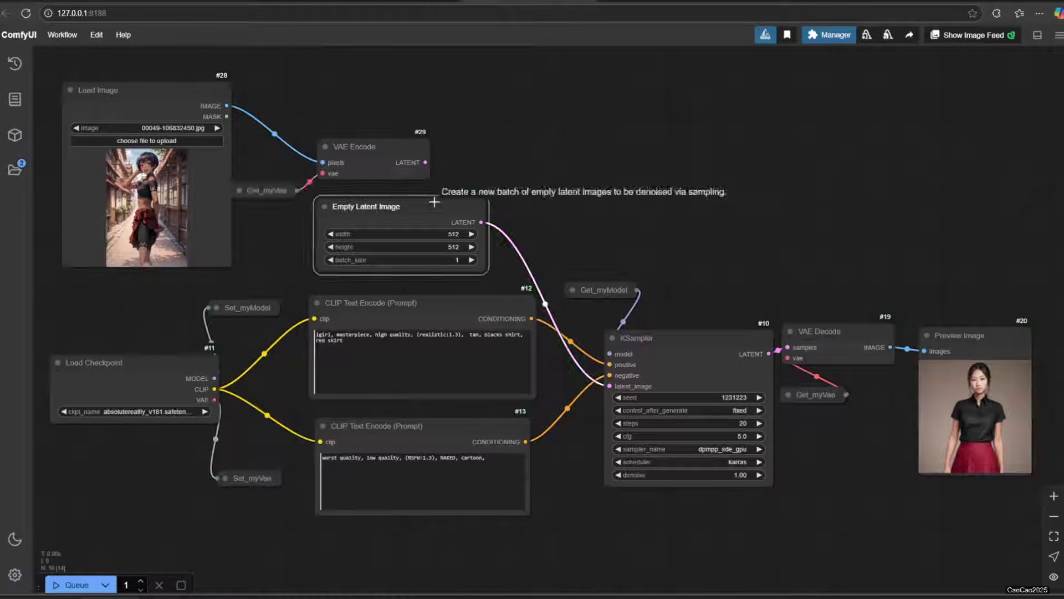
pyautogui.press('Delete')
pyautogui.moveTo(395, 153); pyautogui.dragTo(617, 393)
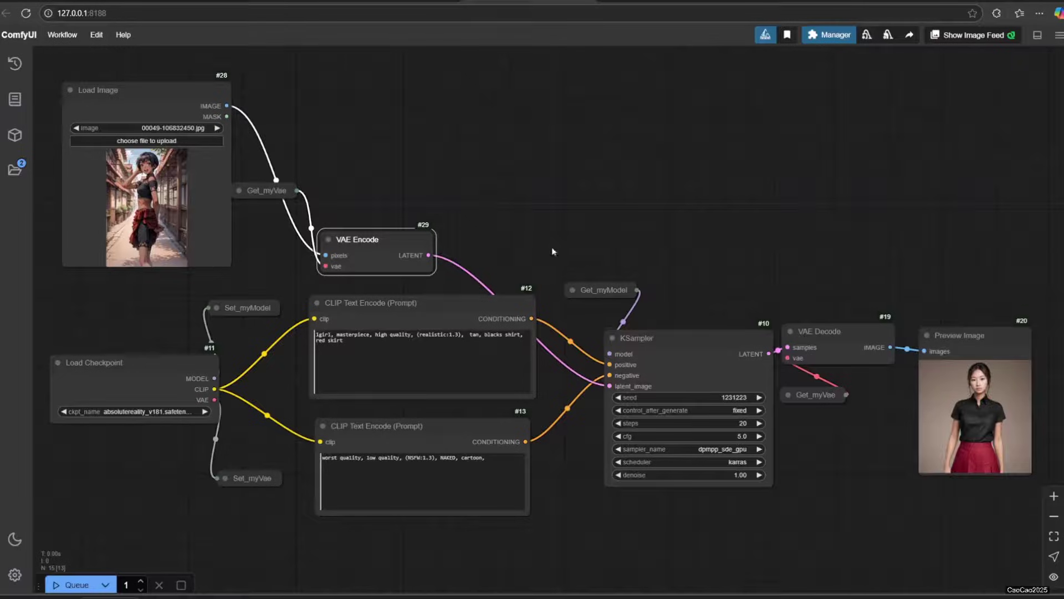
# - Set the KSampler denoise value to 0.70
pyautogui.click(737, 474)
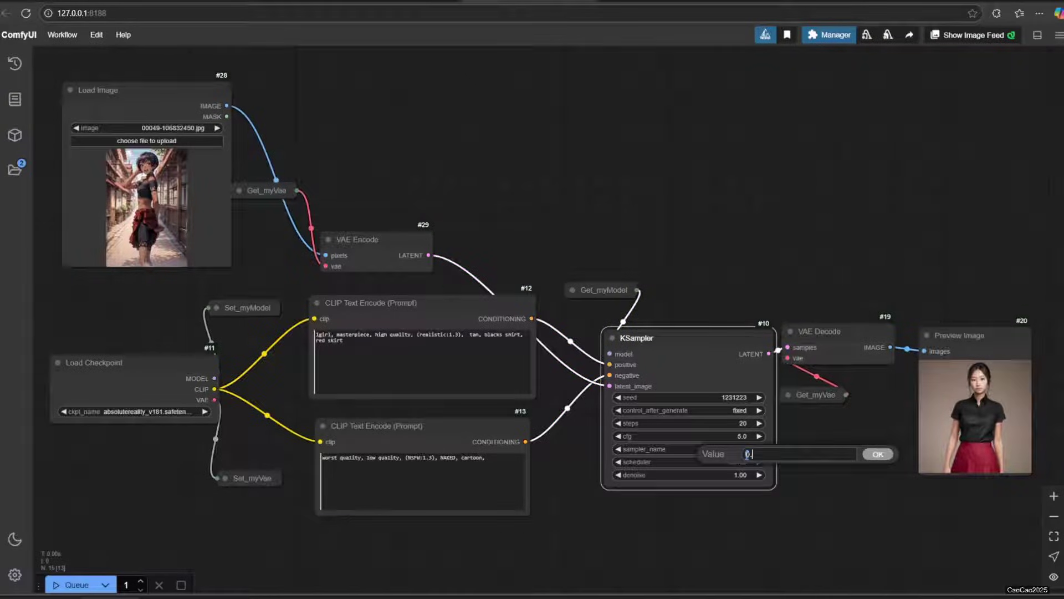
pyautogui.press('Escape')
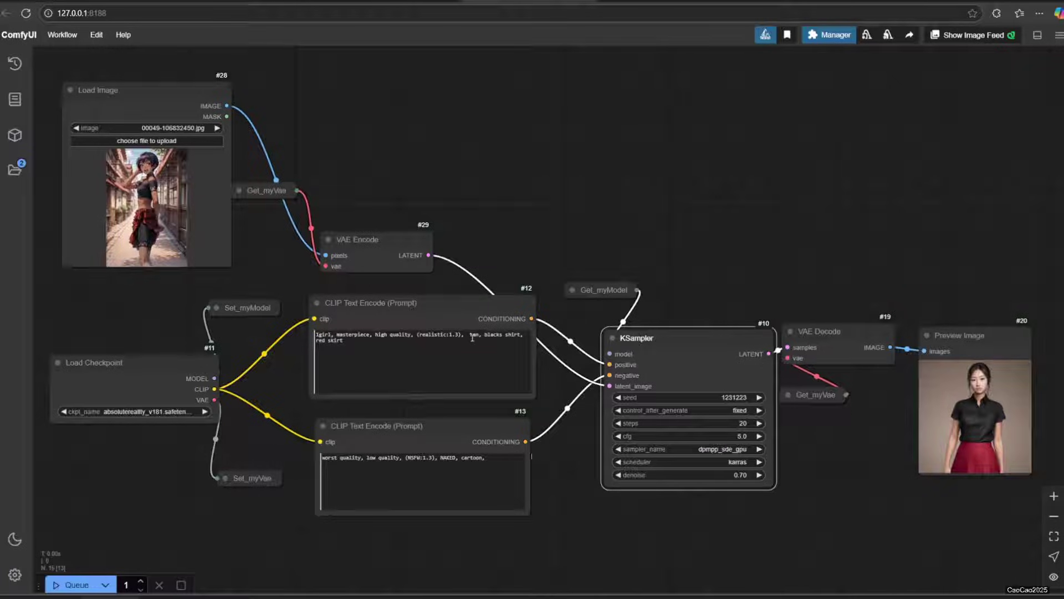
pyautogui.moveTo(473, 337); pyautogui.dragTo(495, 348)
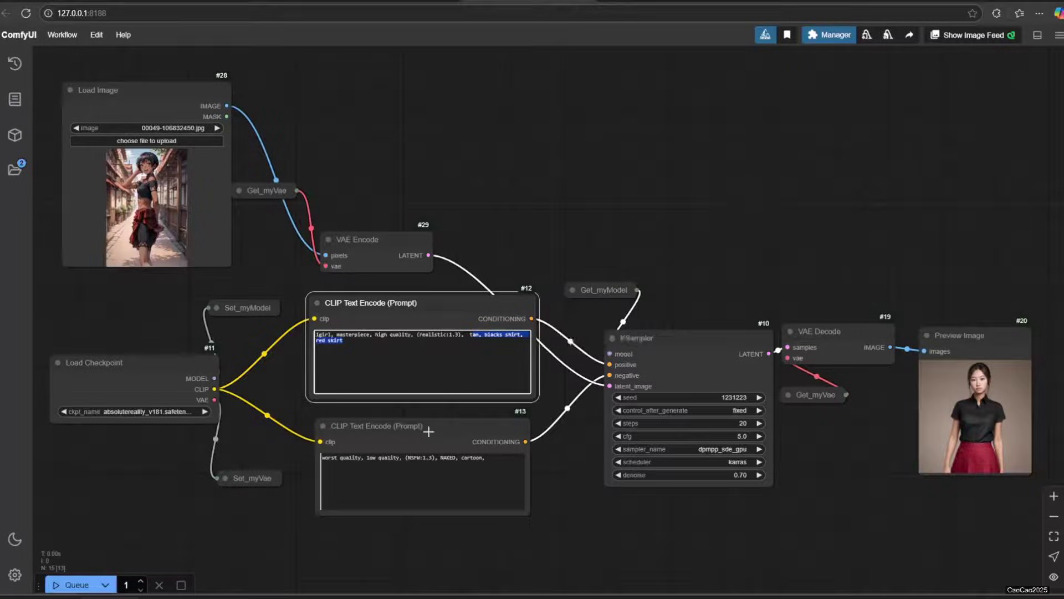
# - Add 'anime' to the negative prompt and queue the workflow
pyautogui.click(424, 477)
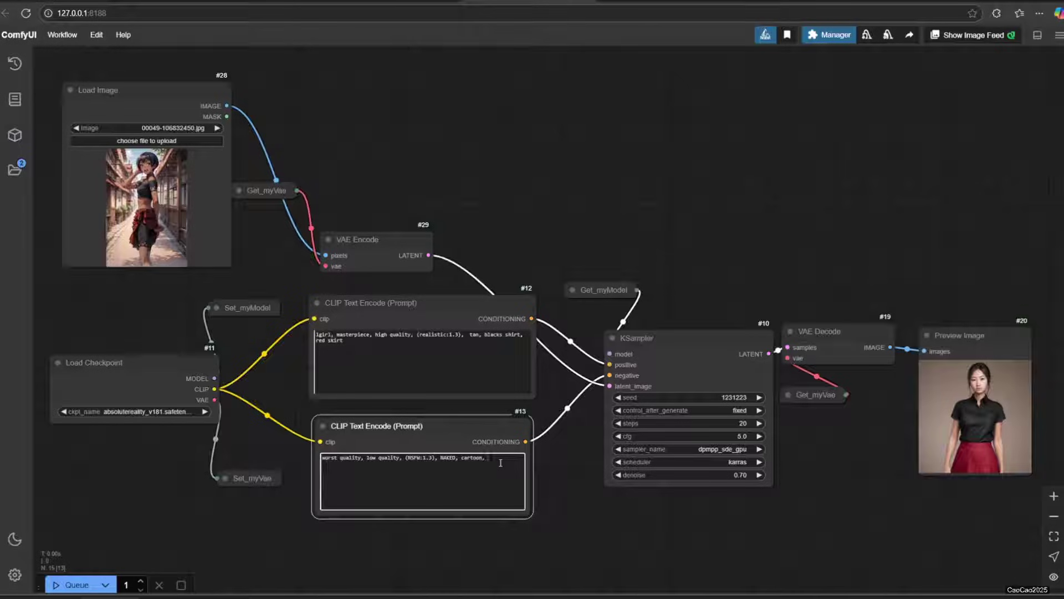
pyautogui.write('anime,')
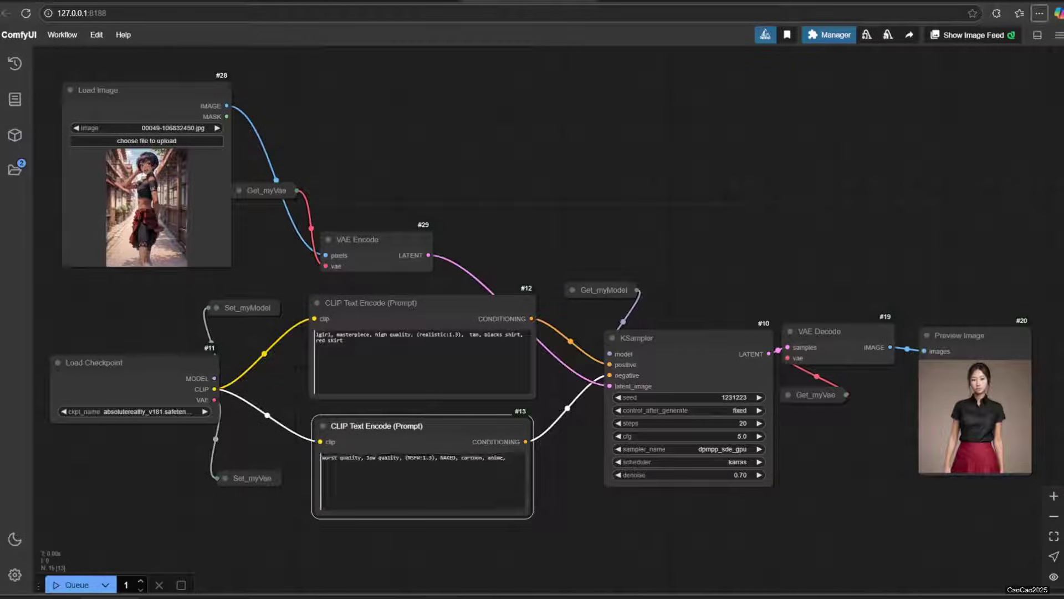
pyautogui.click(72, 584)
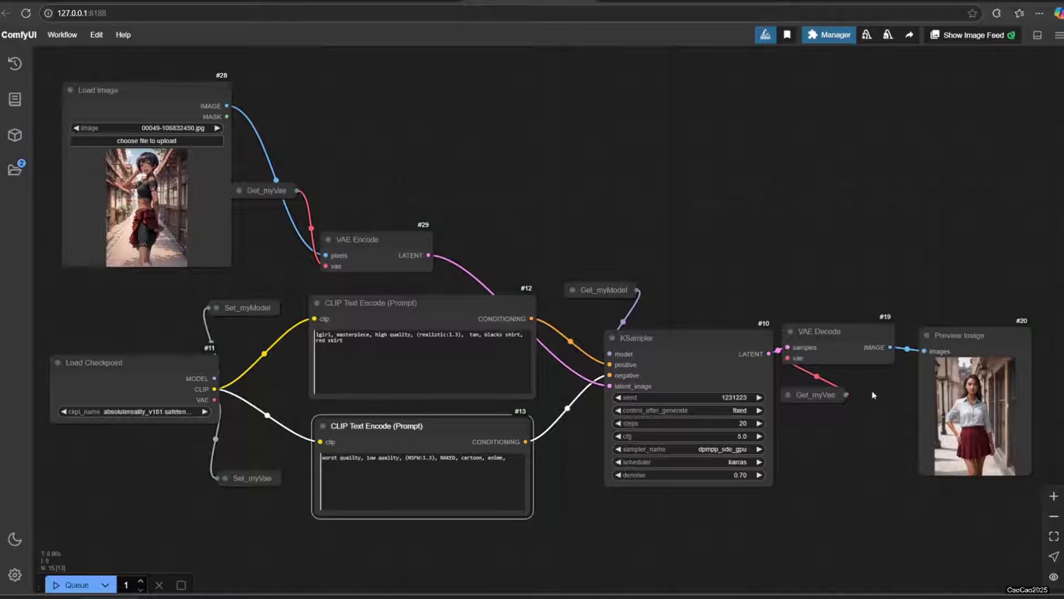
# - Add Realistic Lineart, Apply Advanced ControlNet, and Load ControlNet Model set to control_v11p_sd15_lineart
pyautogui.doubleClick(386, 146)
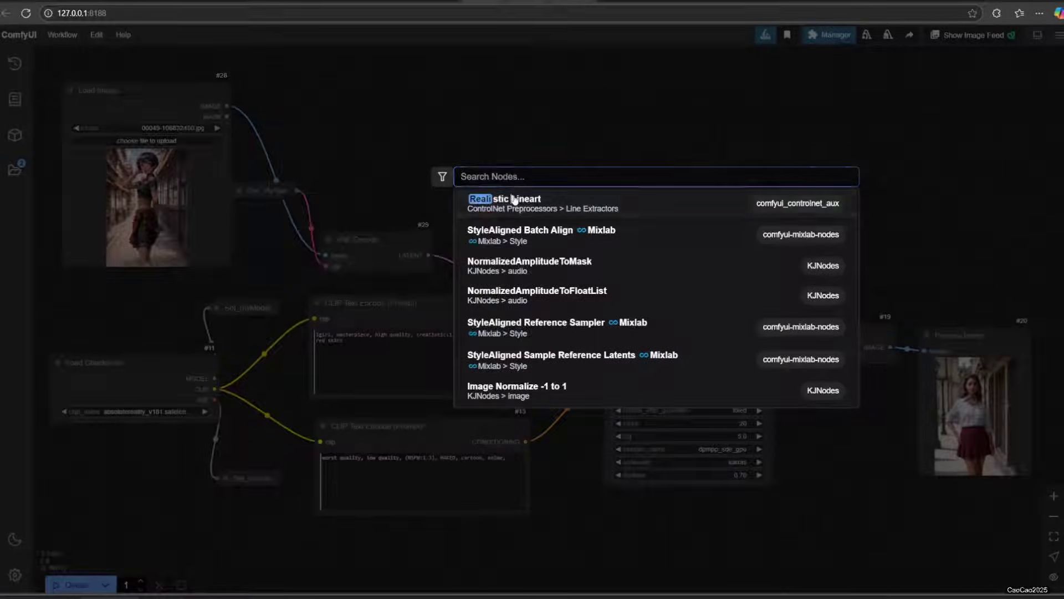
pyautogui.click(514, 200)
pyautogui.moveTo(415, 139); pyautogui.dragTo(315, 97)
pyautogui.doubleClick(536, 130)
pyautogui.write('adva')
pyautogui.press('Return')
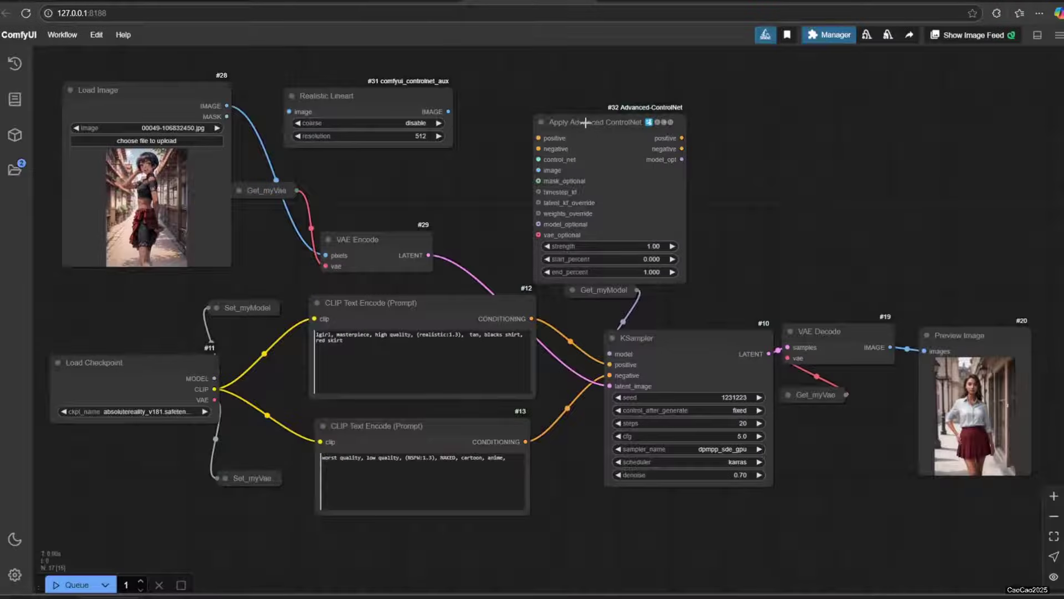
pyautogui.moveTo(538, 159); pyautogui.dragTo(449, 174)
pyautogui.click(499, 198)
pyautogui.click(429, 124)
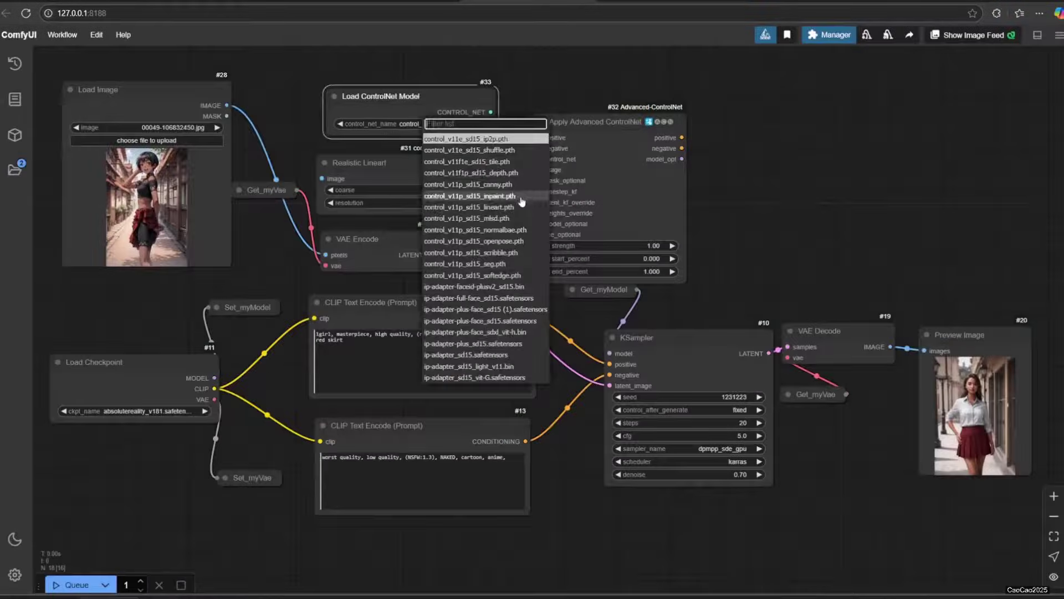
pyautogui.click(519, 205)
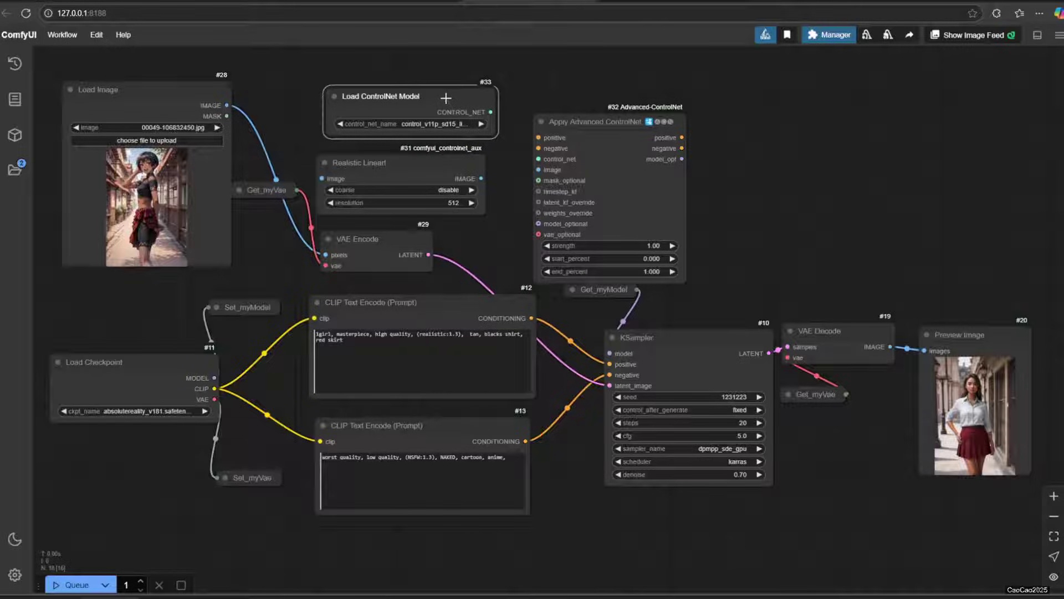
pyautogui.moveTo(444, 98); pyautogui.dragTo(429, 98)
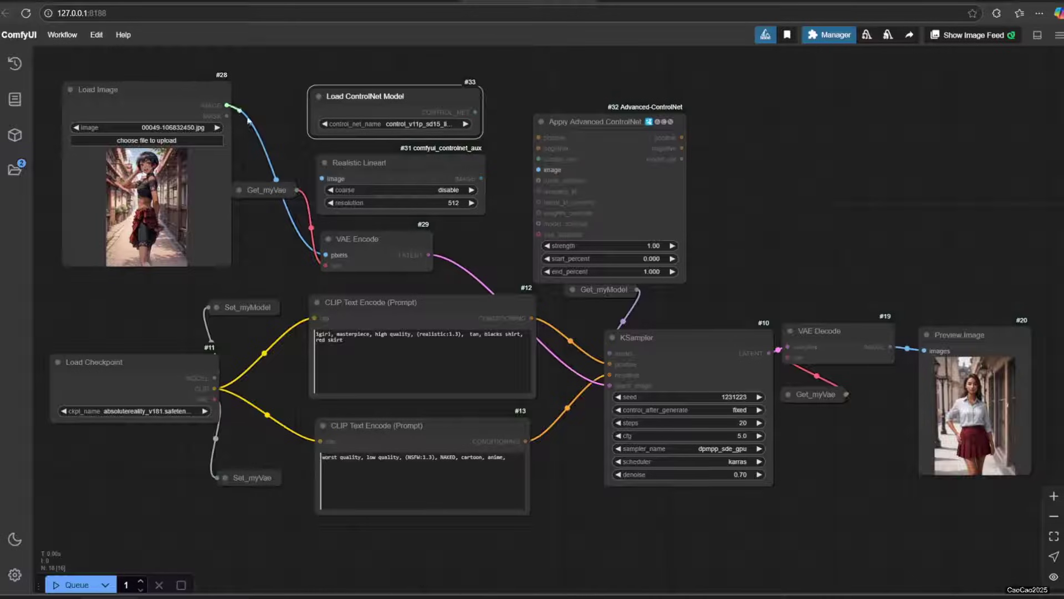
# - Wire the image, lineart map, ControlNet model, and positive and negative prompts into the ControlNet nodes
pyautogui.moveTo(227, 104); pyautogui.dragTo(333, 169)
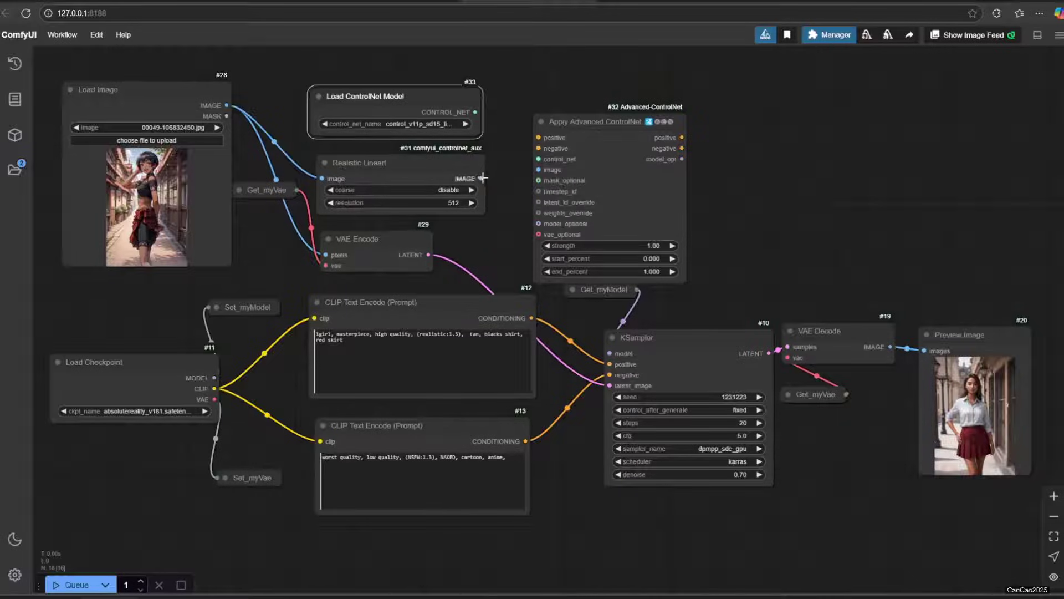
pyautogui.moveTo(481, 177); pyautogui.dragTo(539, 171)
pyautogui.moveTo(479, 108); pyautogui.dragTo(574, 220)
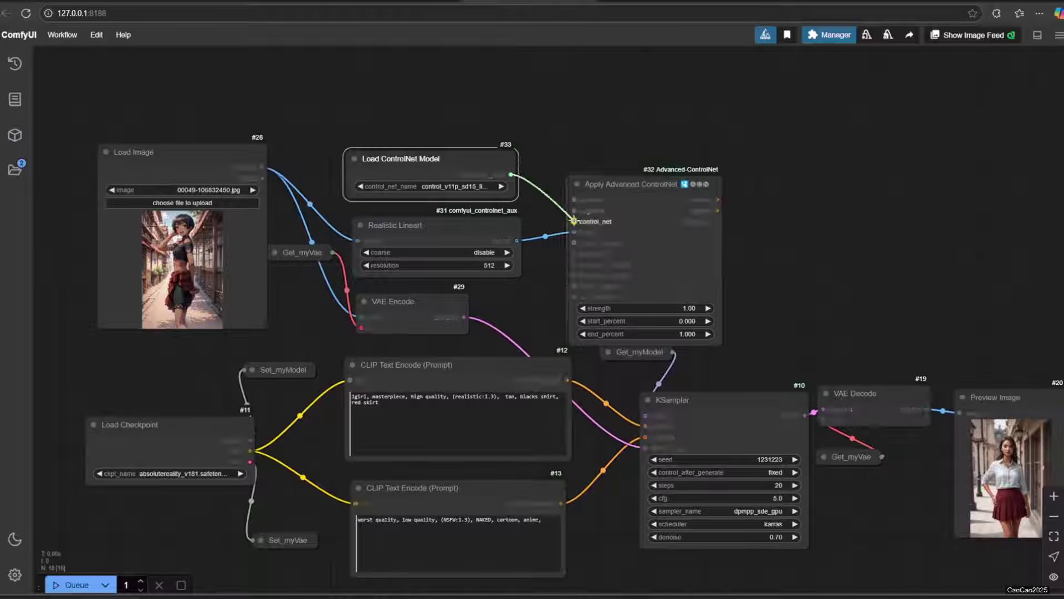
pyautogui.moveTo(588, 184); pyautogui.dragTo(618, 182)
pyautogui.moveTo(567, 381); pyautogui.dragTo(605, 199)
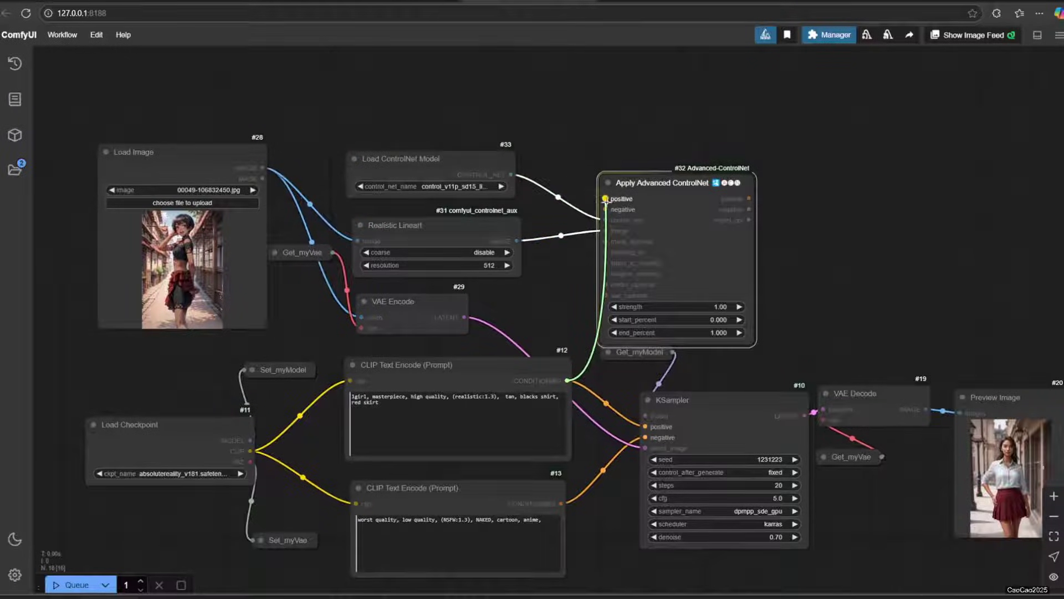
pyautogui.moveTo(562, 503); pyautogui.dragTo(604, 209)
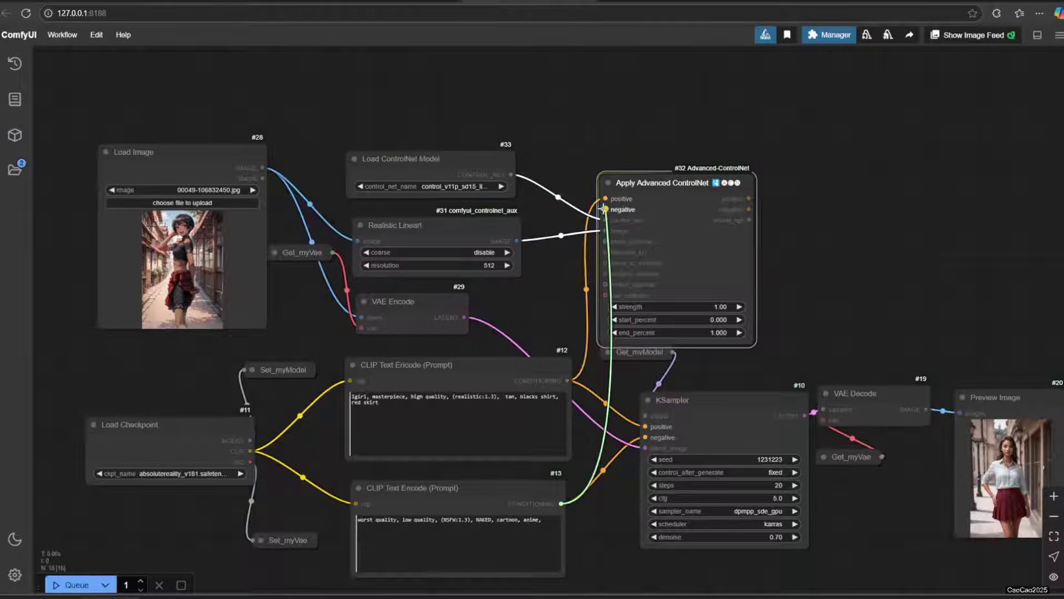
pyautogui.moveTo(853, 295); pyautogui.dragTo(710, 278)
pyautogui.click(838, 391)
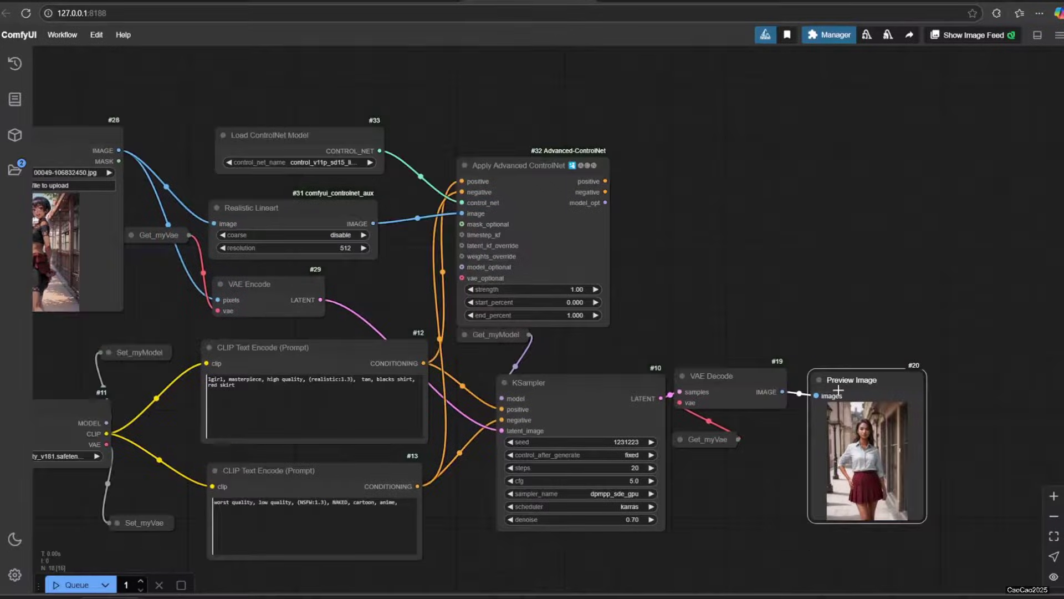
# - Add a lineart Preview Image and route ControlNet positive/negative conditioning into the KSampler
pyautogui.moveTo(838, 391); pyautogui.dragTo(690, 127)
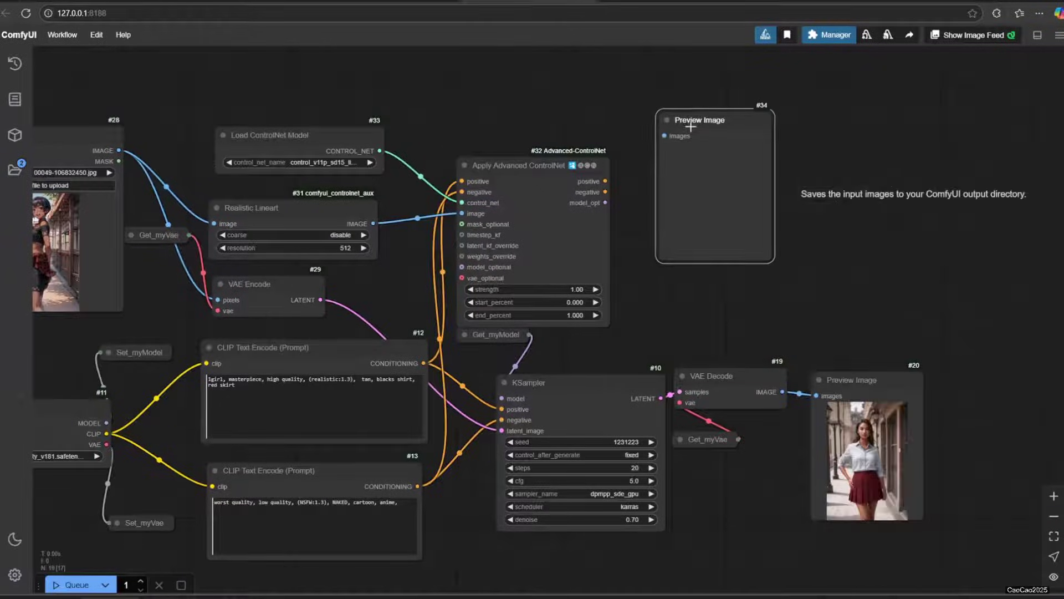
pyautogui.moveTo(373, 222); pyautogui.dragTo(664, 136)
pyautogui.moveTo(606, 180); pyautogui.dragTo(591, 408)
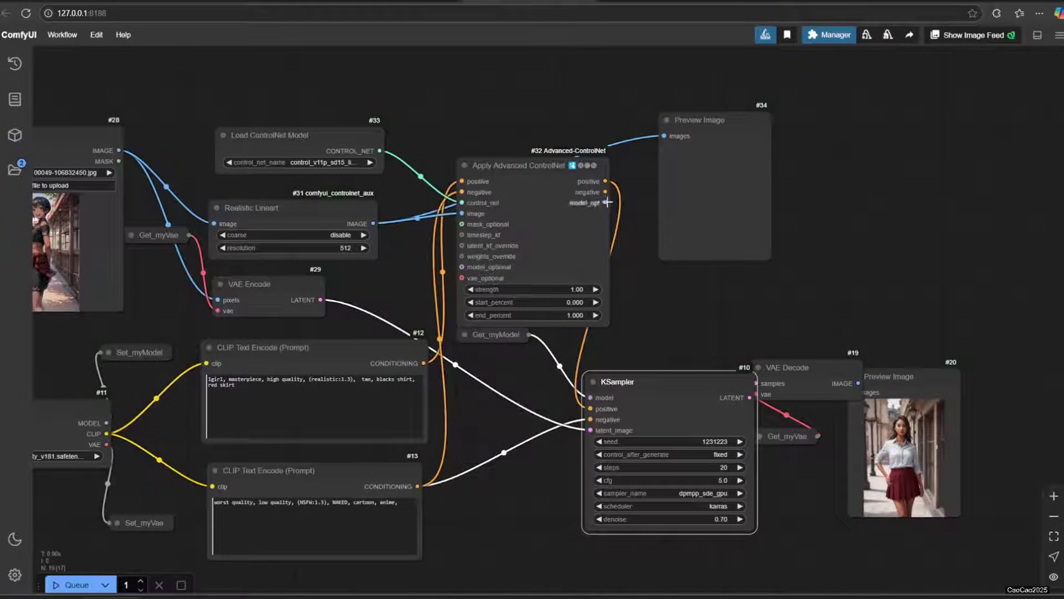
pyautogui.moveTo(605, 192); pyautogui.dragTo(603, 417)
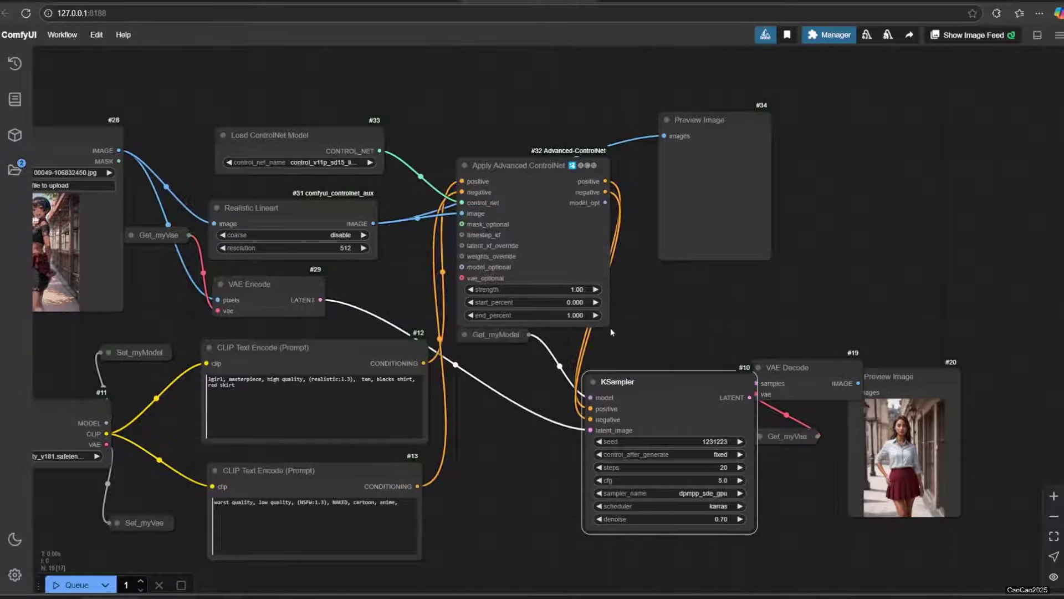
pyautogui.moveTo(679, 403); pyautogui.dragTo(589, 411)
pyautogui.moveTo(495, 340); pyautogui.dragTo(493, 355)
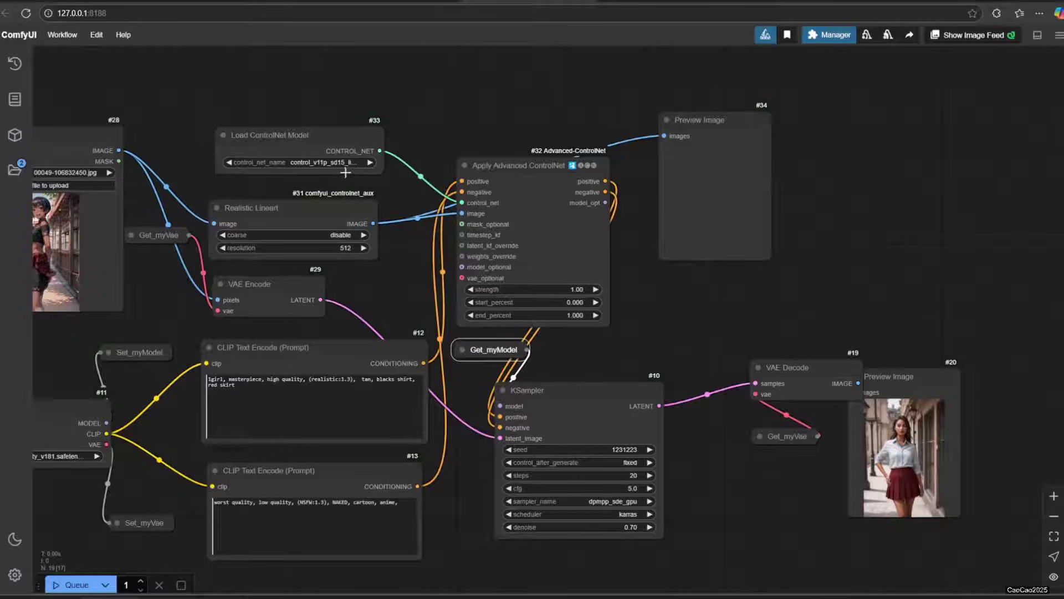
# - Queue the workflow and move the output preview up beside VAE Decode to inspect it
pyautogui.click(75, 584)
pyautogui.scroll(2, 709, 366)
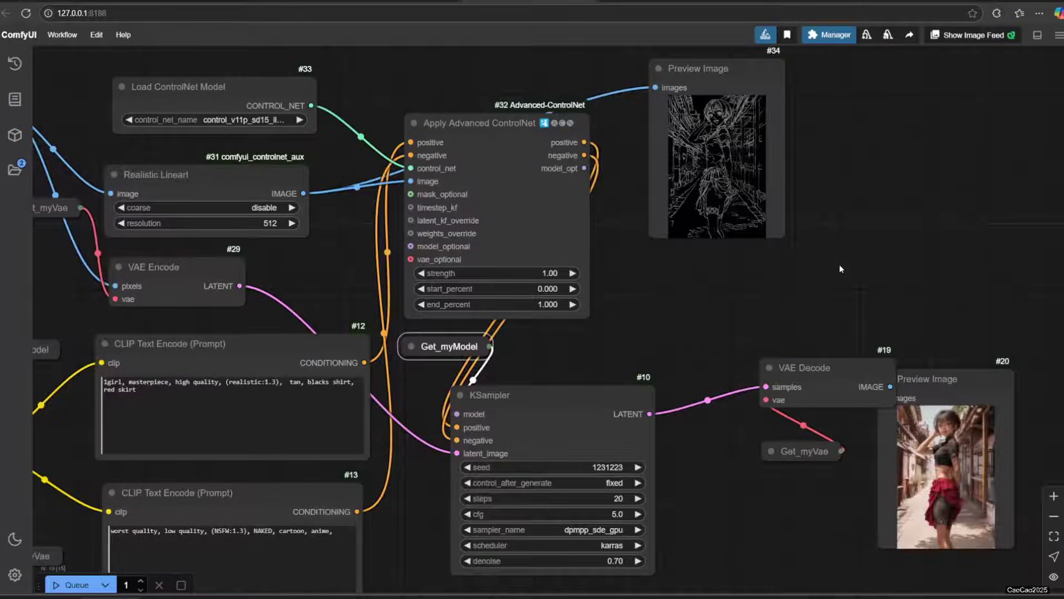
pyautogui.moveTo(986, 394); pyautogui.dragTo(971, 198)
pyautogui.scroll(6, 970, 213)
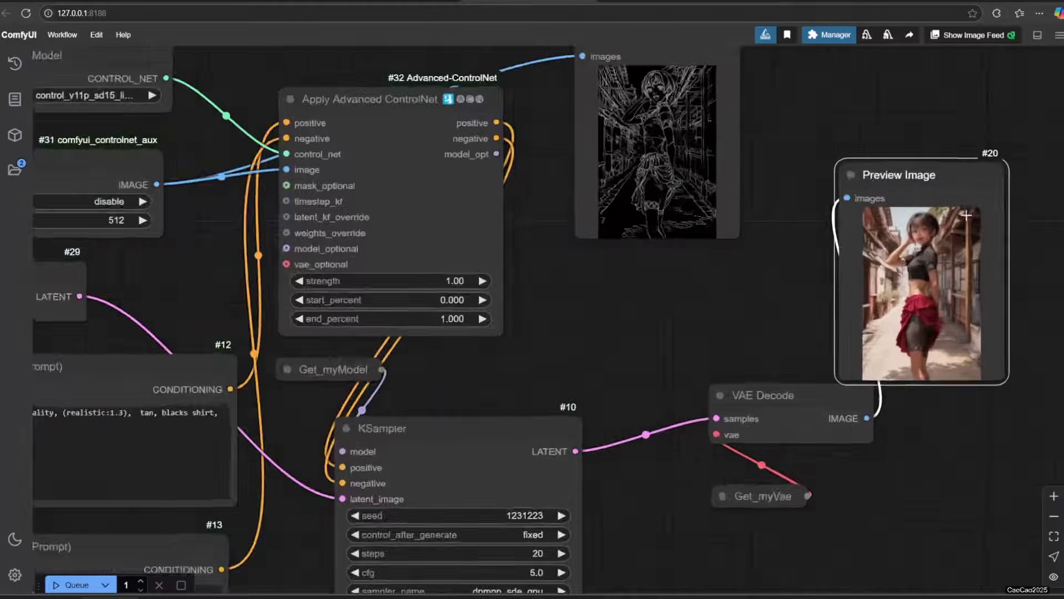
pyautogui.scroll(-4, 966, 215)
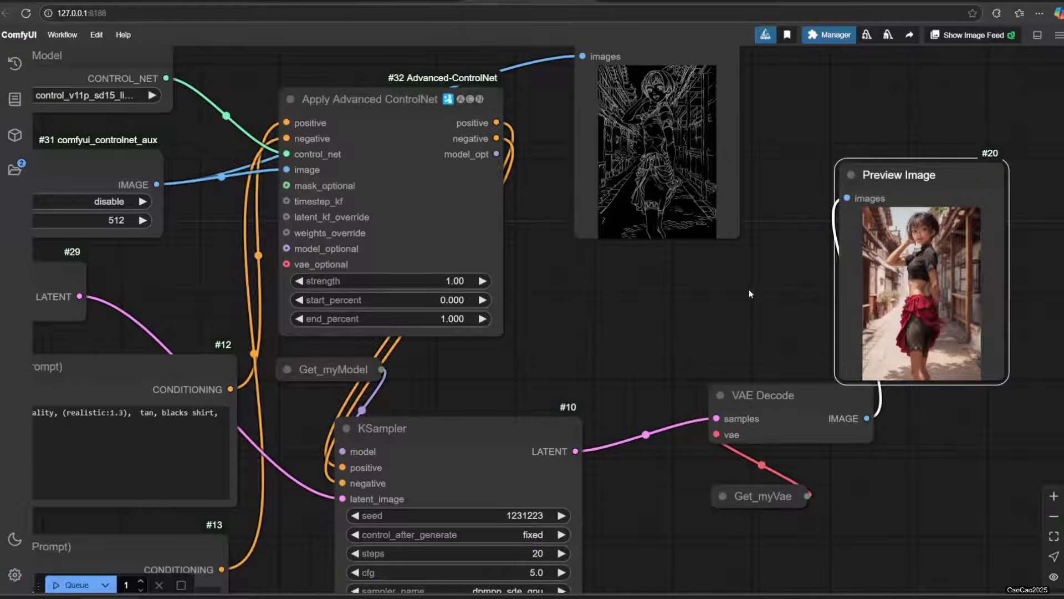
pyautogui.scroll(10, 753, 294)
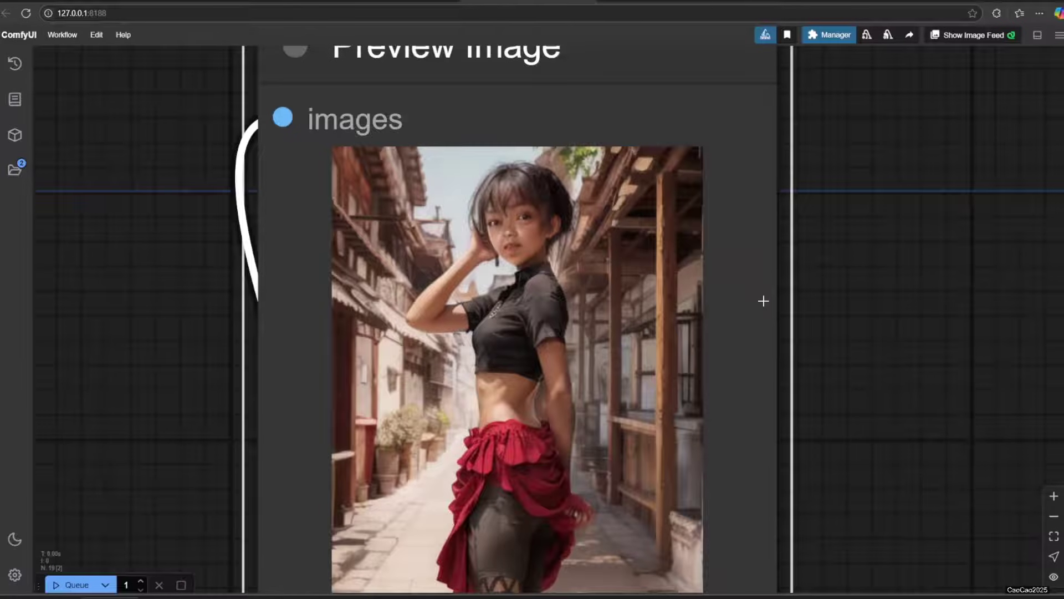
# - Set ControlNet strength 0.80, start_percent 0.200 and end_percent 0.700
pyautogui.scroll(-10, 763, 301)
pyautogui.click(446, 256)
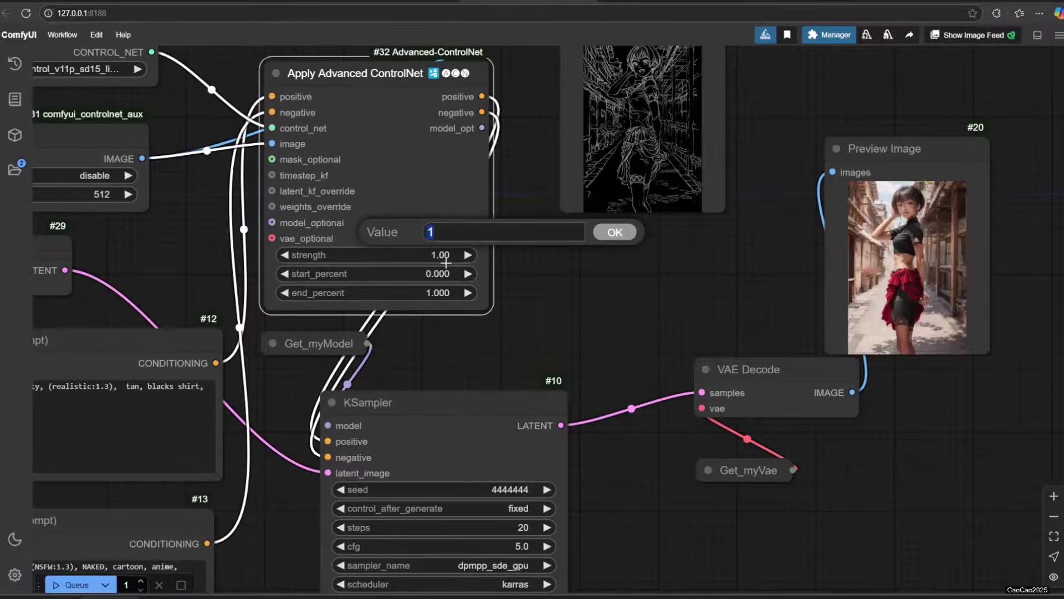
pyautogui.press('Escape')
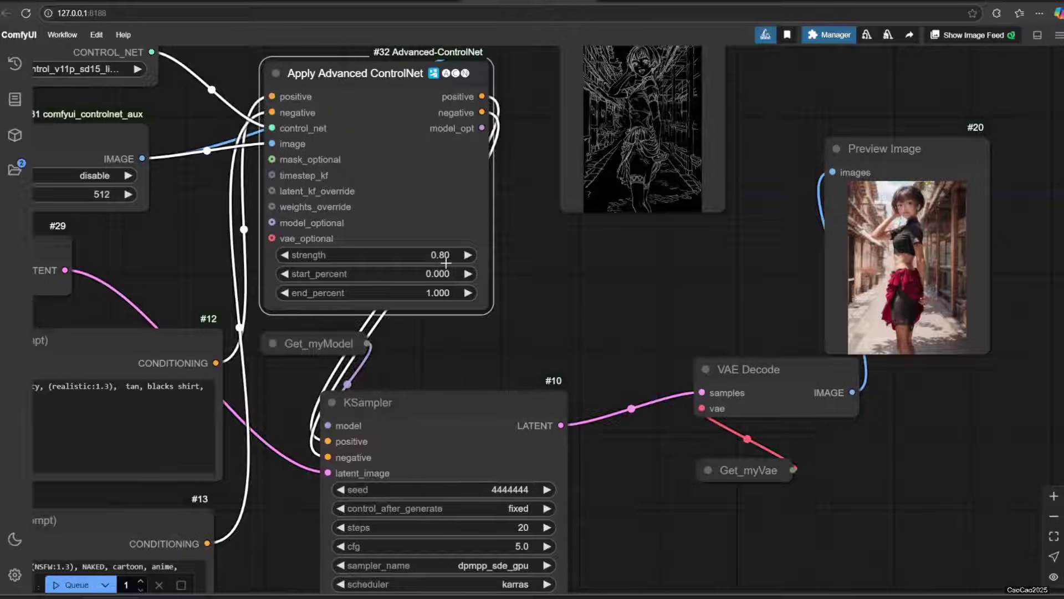
pyautogui.click(443, 272)
pyautogui.write('0.2')
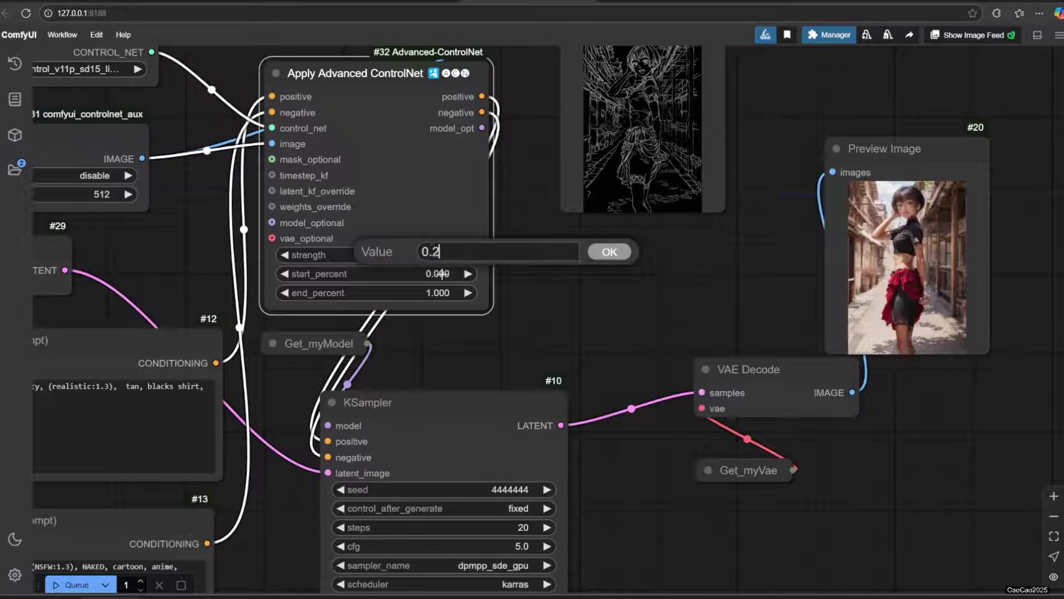
pyautogui.press('Return')
pyautogui.click(439, 298)
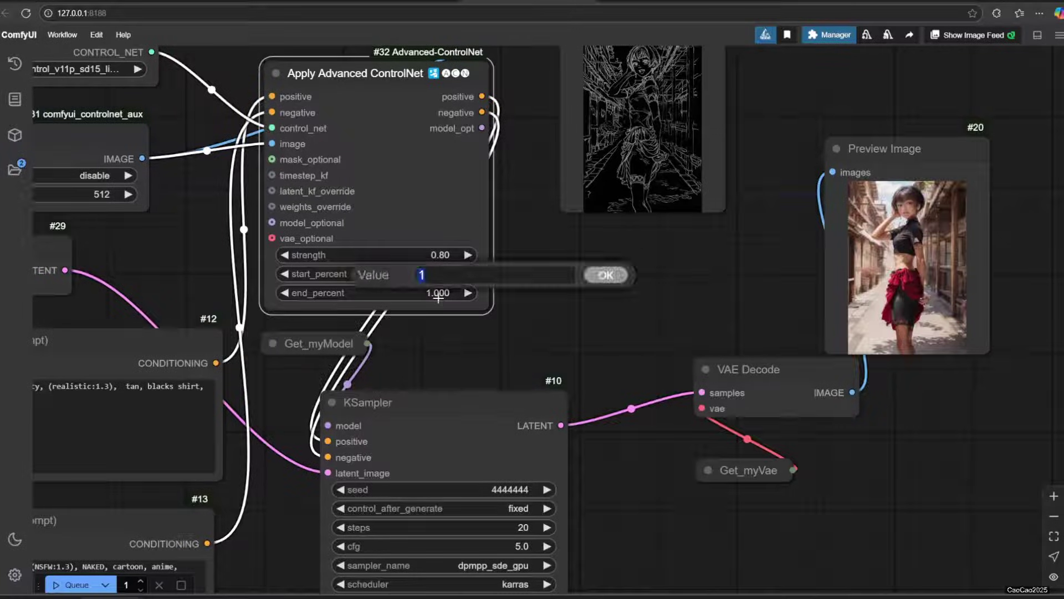
pyautogui.write('0.7')
pyautogui.press('Return')
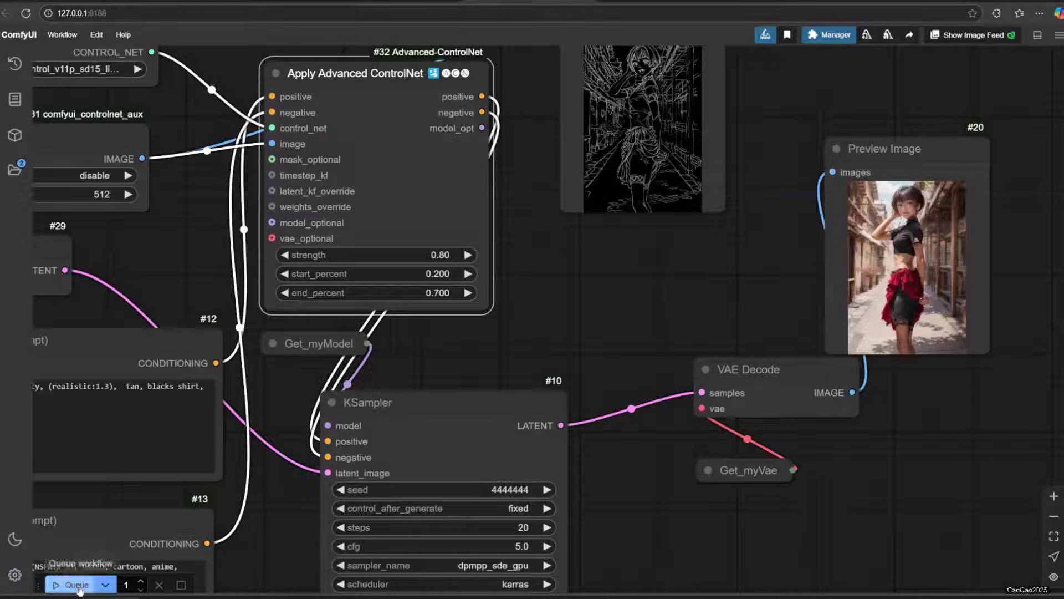
# - Pan the canvas to inspect the lineart preview and the ControlNet node
pyautogui.moveTo(683, 266); pyautogui.dragTo(510, 334)
pyautogui.scroll(-1, 511, 334)
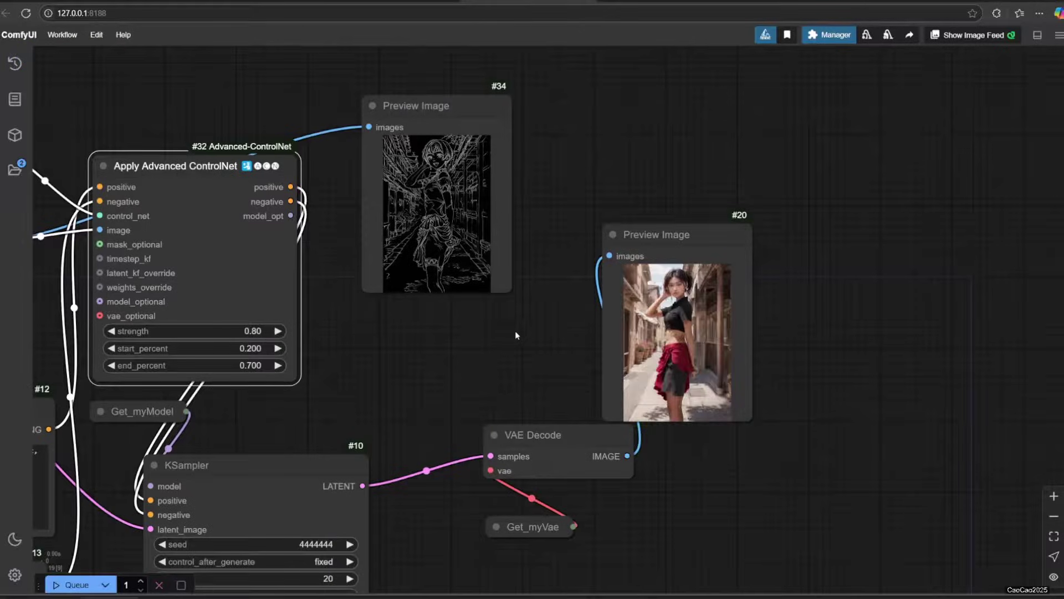
pyautogui.scroll(10, 562, 311)
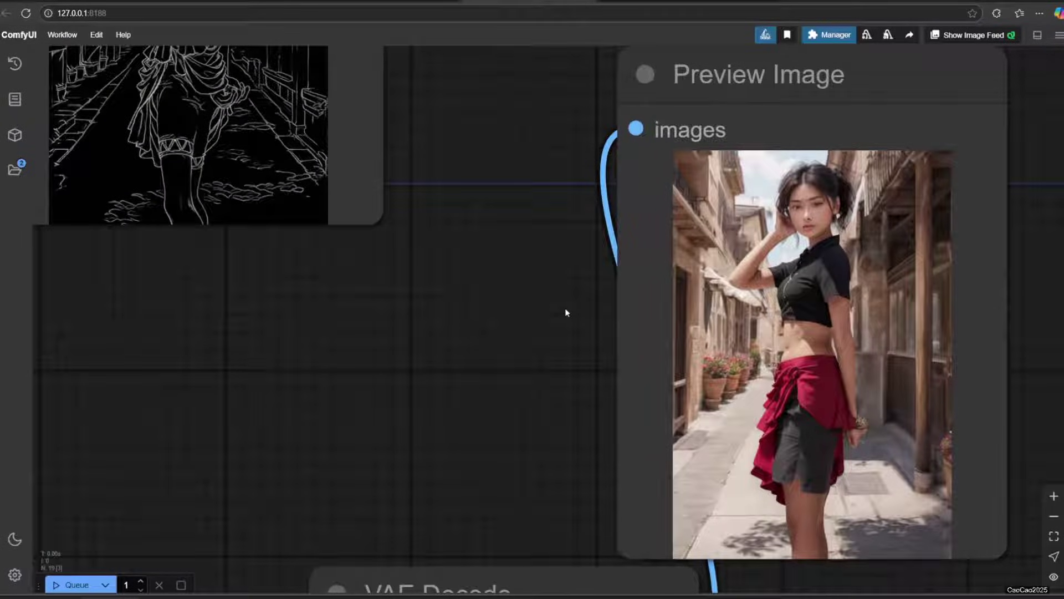
pyautogui.scroll(-8, 564, 307)
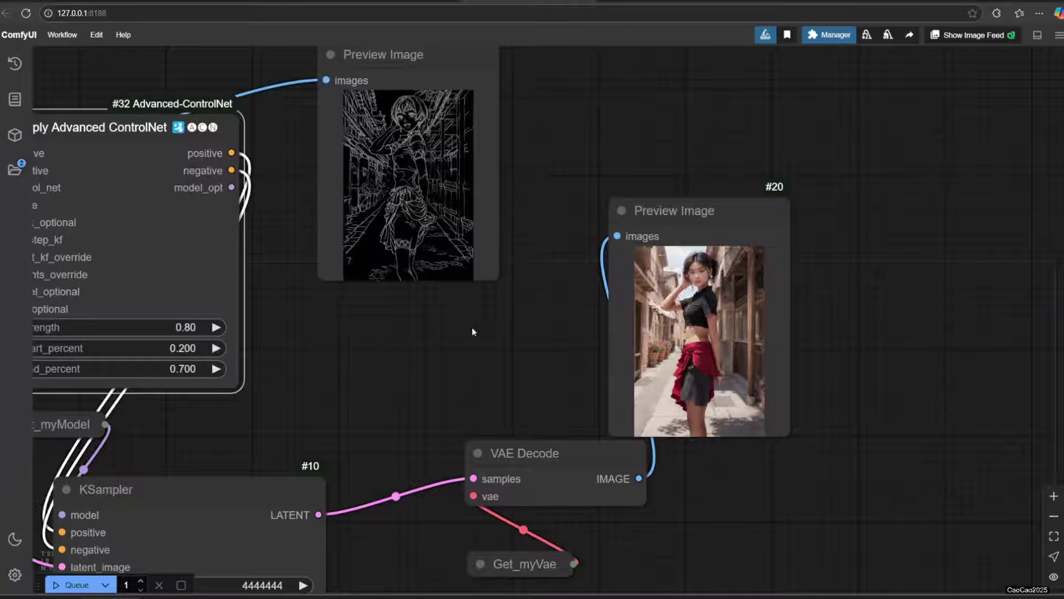
pyautogui.moveTo(472, 331); pyautogui.dragTo(647, 370)
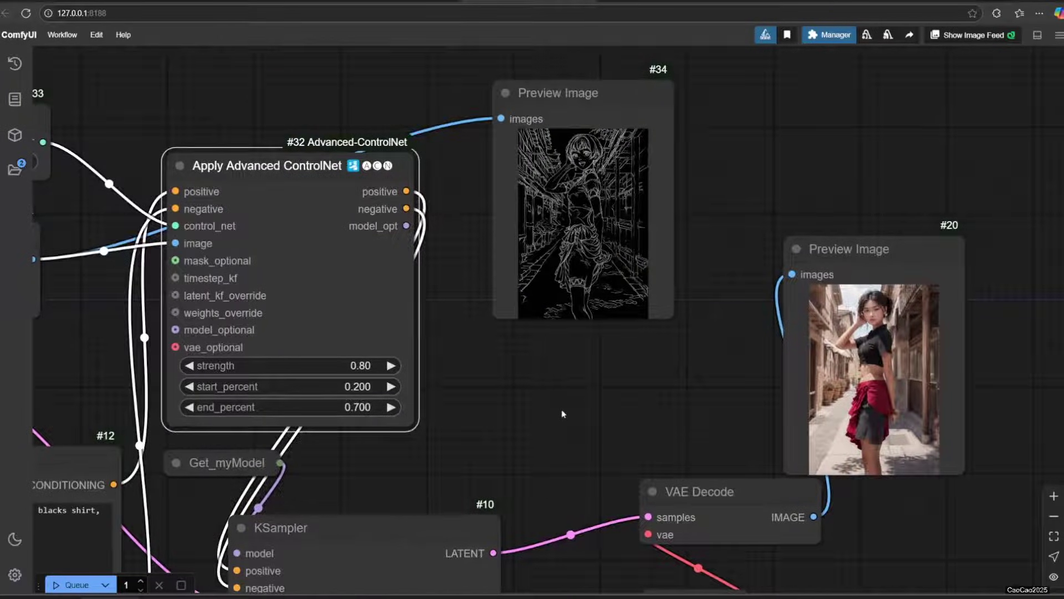
# - Change the ControlNet end_percent to 0.900 and review the regenerated preview
pyautogui.click(378, 408)
pyautogui.scroll(1, 328, 463)
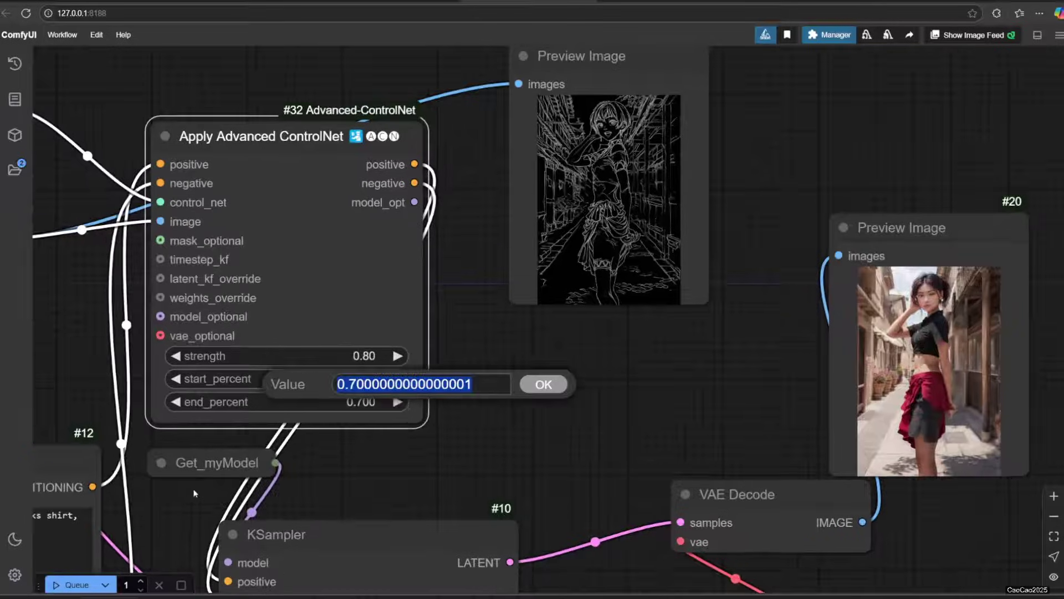
pyautogui.write('0.2')
pyautogui.press('Return')
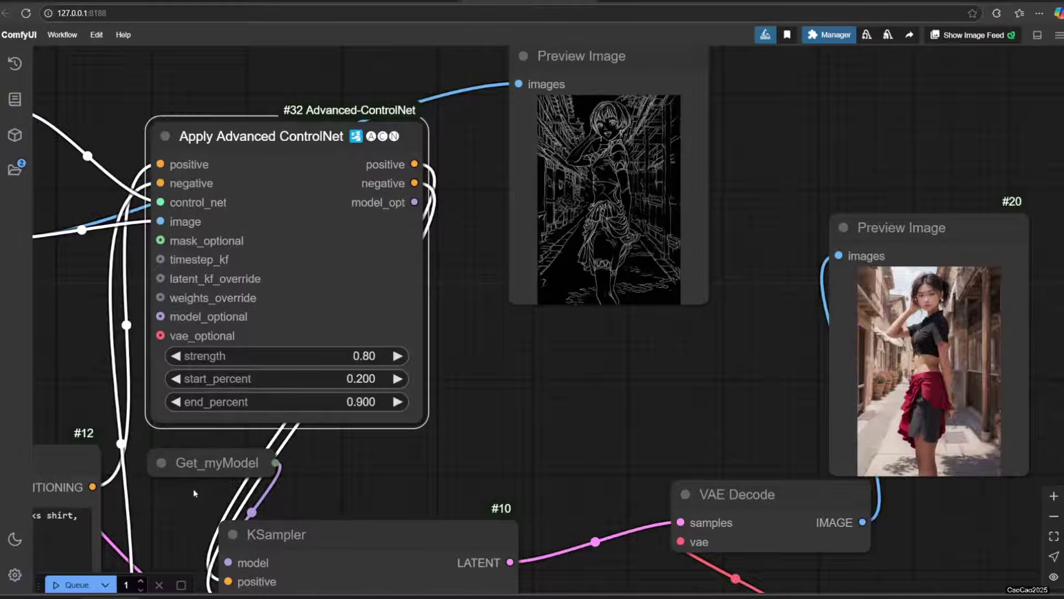
pyautogui.hscroll(3, 757, 373)
pyautogui.scroll(2, 759, 371)
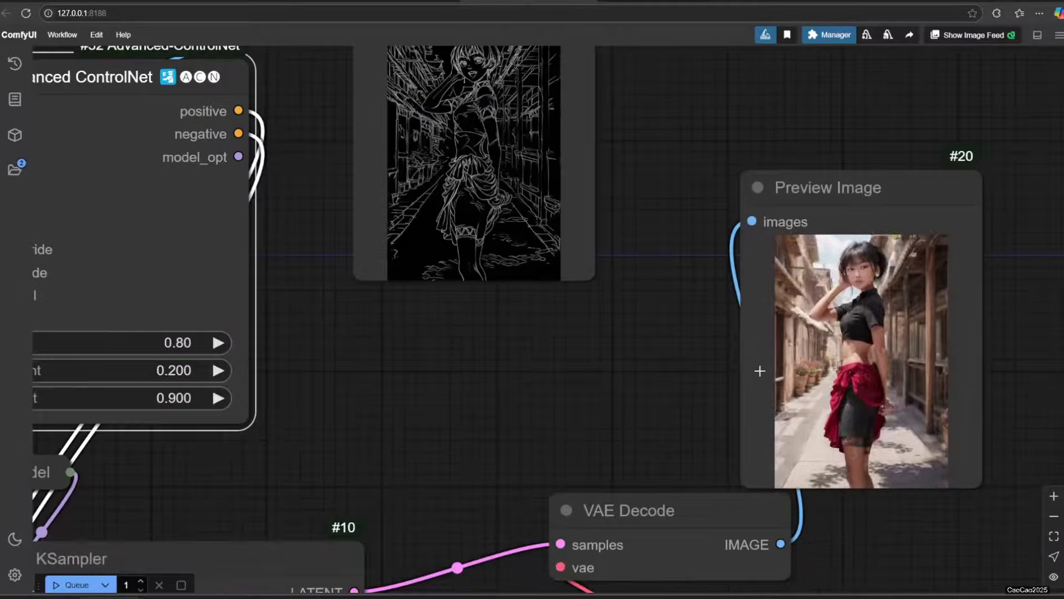
pyautogui.scroll(4, 756, 370)
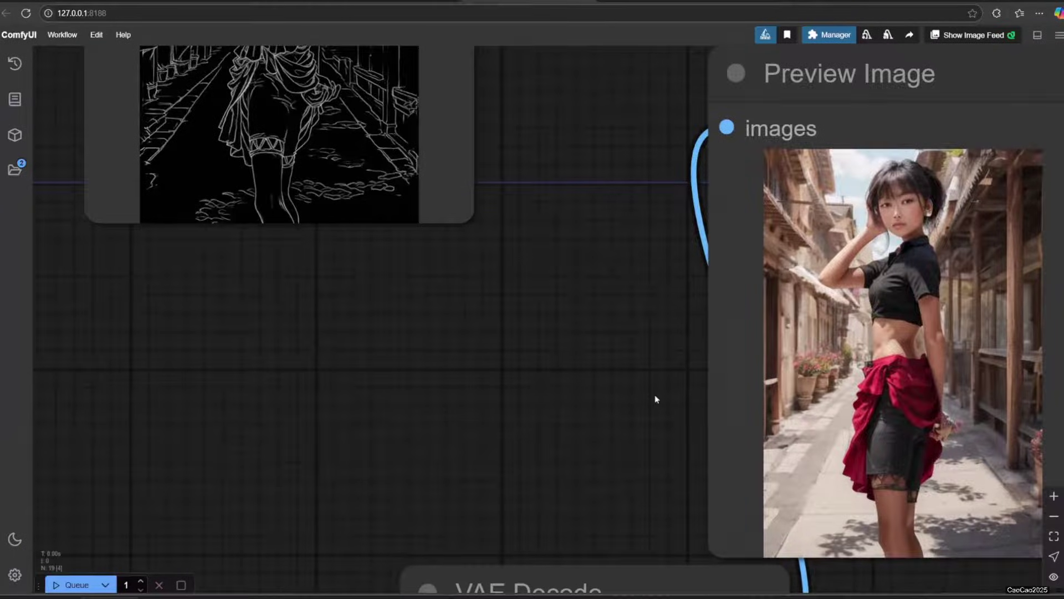
pyautogui.scroll(-5, 655, 399)
pyautogui.moveTo(362, 310); pyautogui.dragTo(905, 400)
# - Add an Upscale Image By node using bicubic with scale_by 2.00
pyautogui.click(288, 169)
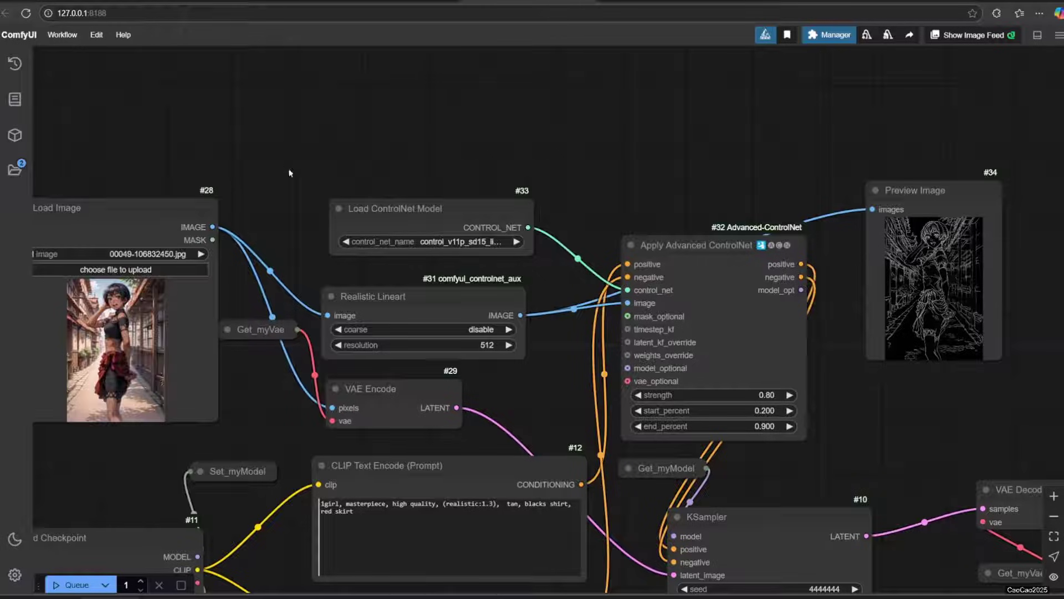
pyautogui.doubleClick(288, 172)
pyautogui.write('upscale image by')
pyautogui.press('Return')
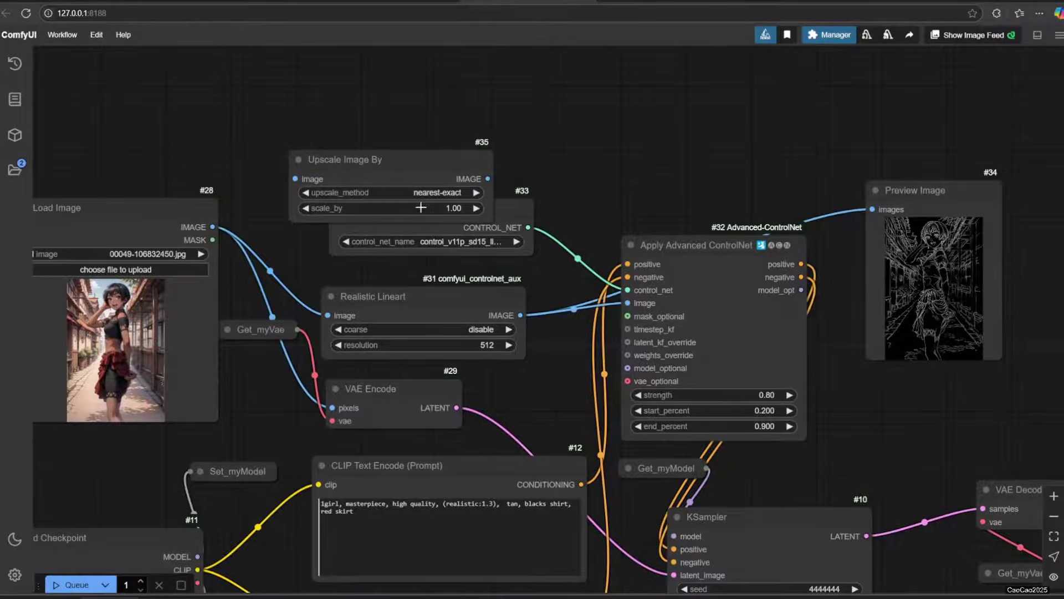
pyautogui.click(448, 193)
pyautogui.click(467, 246)
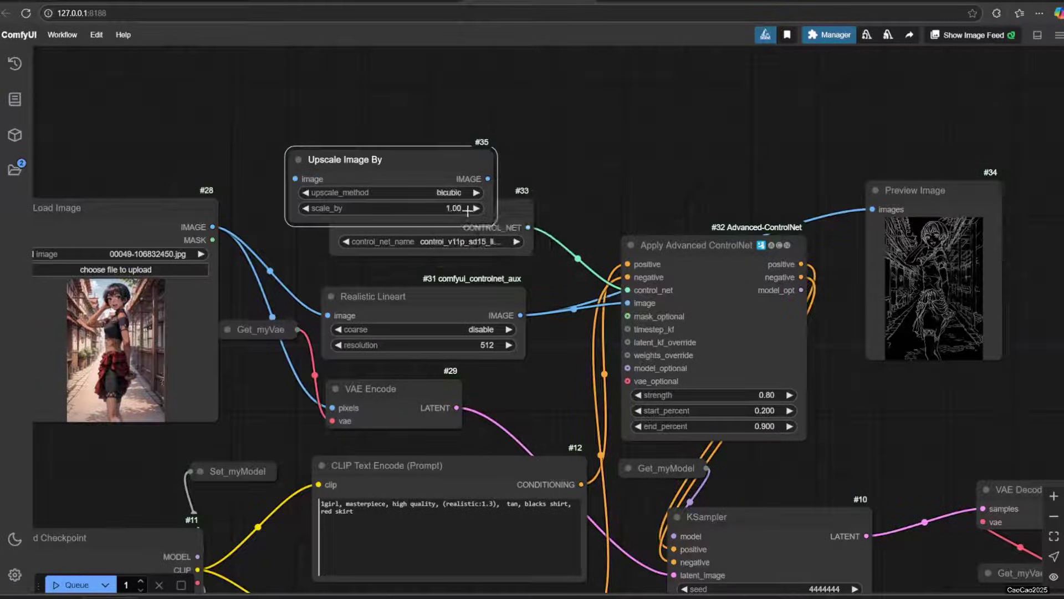
pyautogui.click(467, 211)
pyautogui.write('2')
pyautogui.press('Return')
# - Fit the whole workflow in view, then open node search on the canvas
pyautogui.press('.')
pyautogui.scroll(5, 997, 355)
pyautogui.scroll(3, 742, 329)
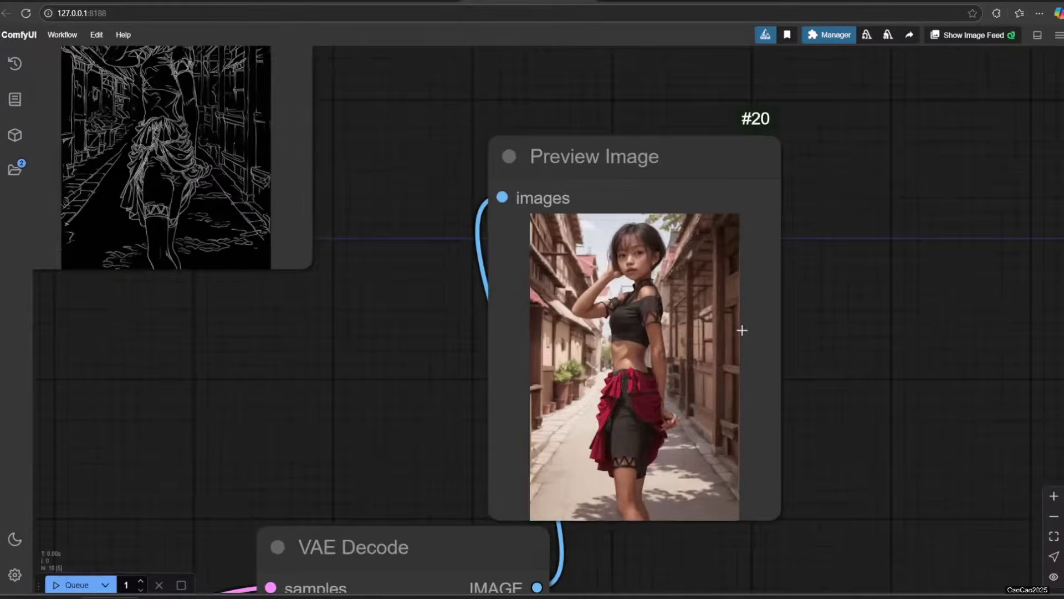
pyautogui.scroll(-4, 742, 327)
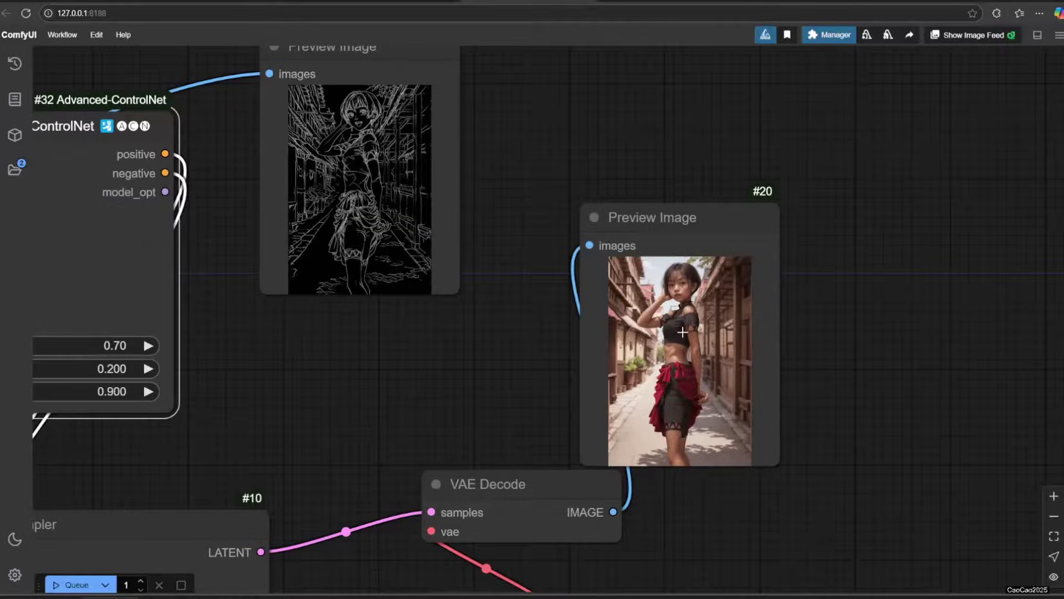
pyautogui.scroll(-2, 683, 333)
pyautogui.doubleClick(557, 360)
# - Add a Save Image node fed by the decoded image and run the workflow
pyautogui.write('save')
pyautogui.click(509, 213)
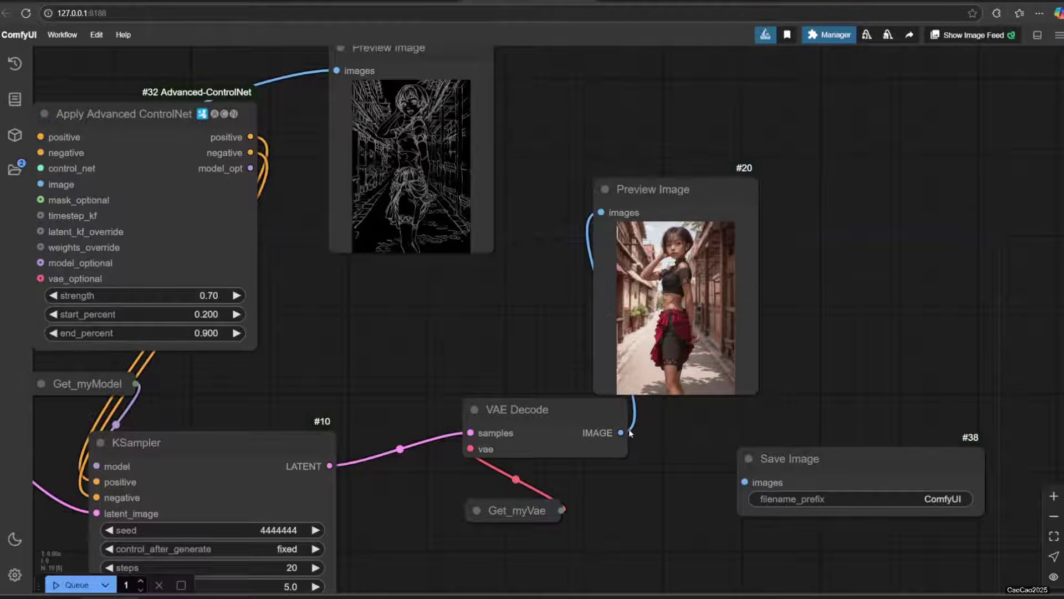
pyautogui.moveTo(630, 433); pyautogui.dragTo(744, 481)
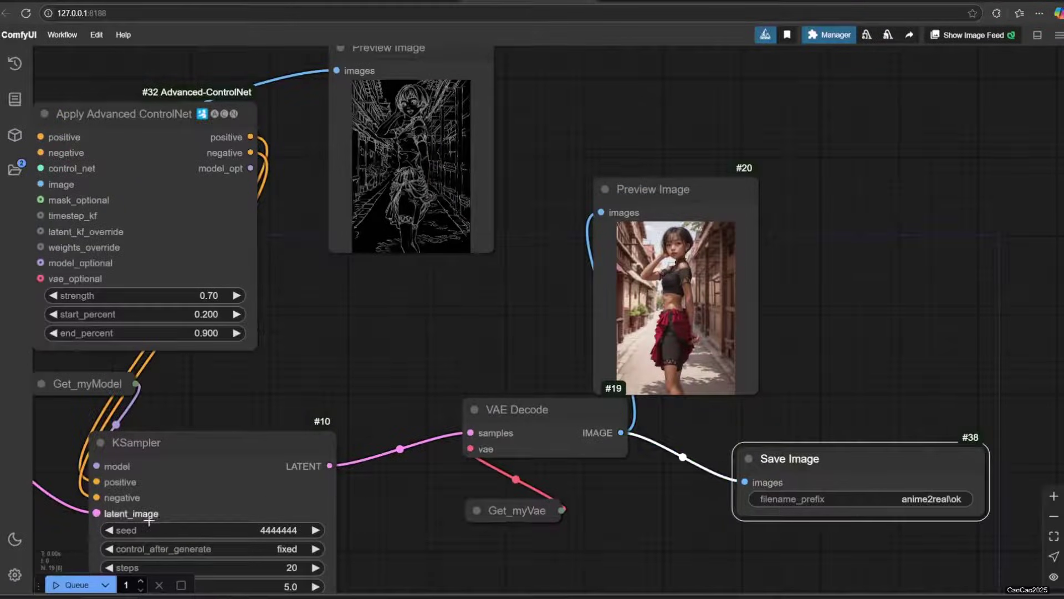
pyautogui.click(72, 584)
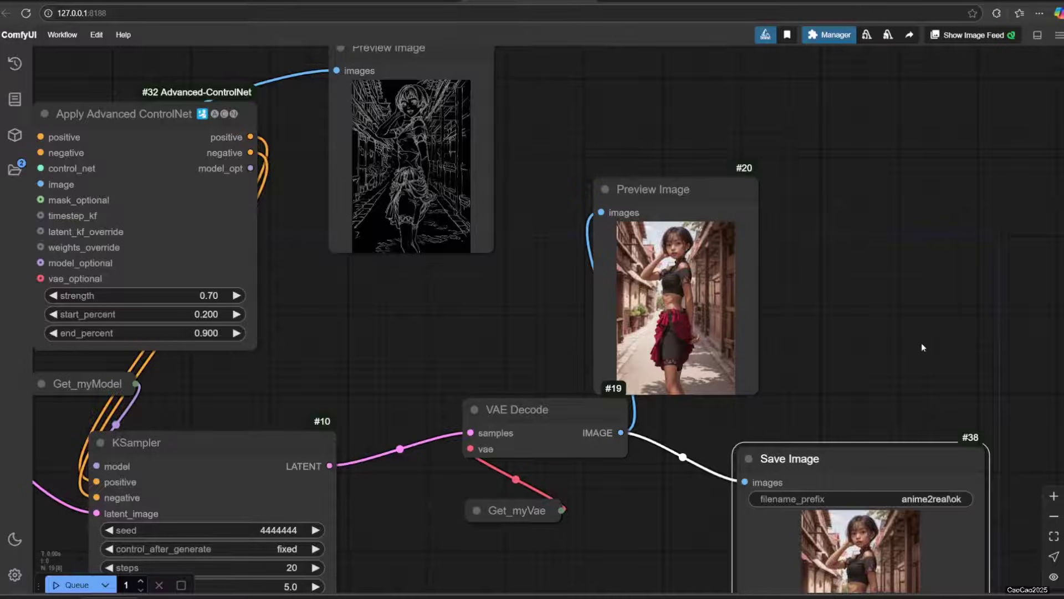
# - Add a SetNode with constant 'result' and connect VAE Decode's image to Set_result
pyautogui.scroll(-3, 921, 341)
pyautogui.scroll(3, 806, 361)
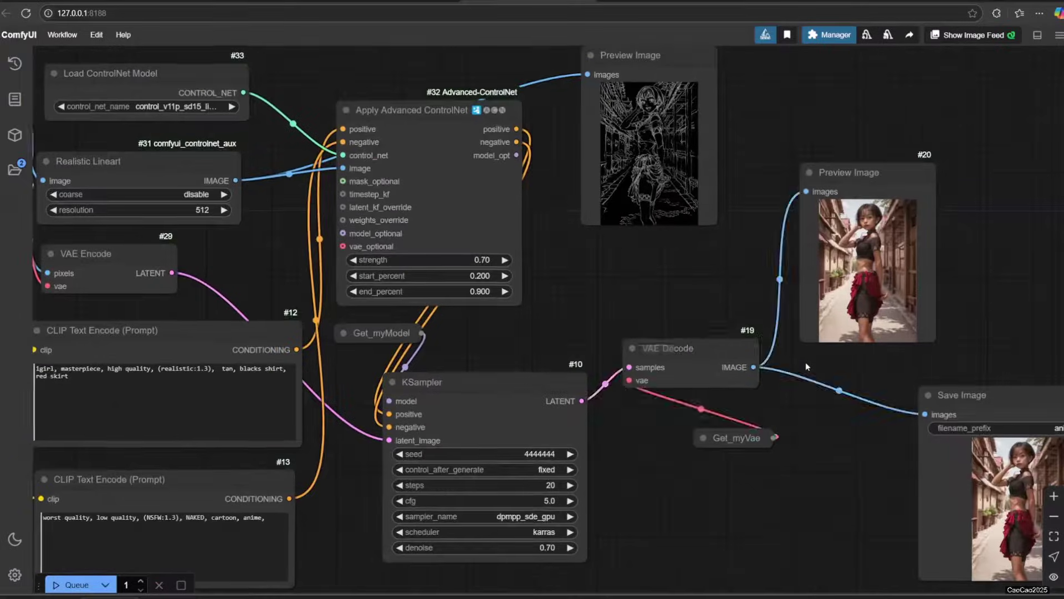
pyautogui.doubleClick(806, 362)
pyautogui.write('setno')
pyautogui.click(495, 205)
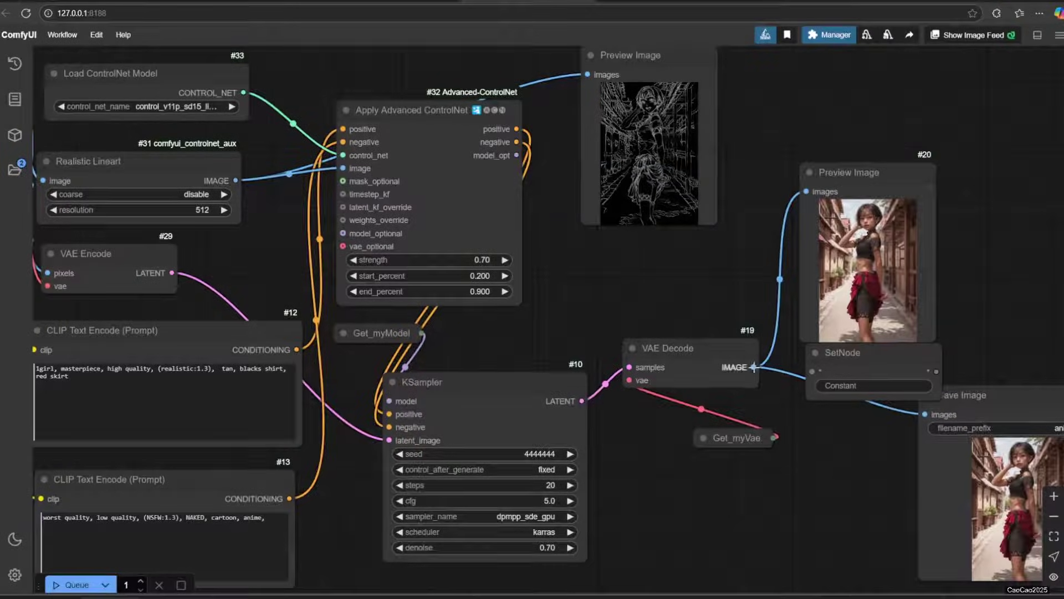
pyautogui.click(829, 384)
pyautogui.write('result')
pyautogui.press('Return')
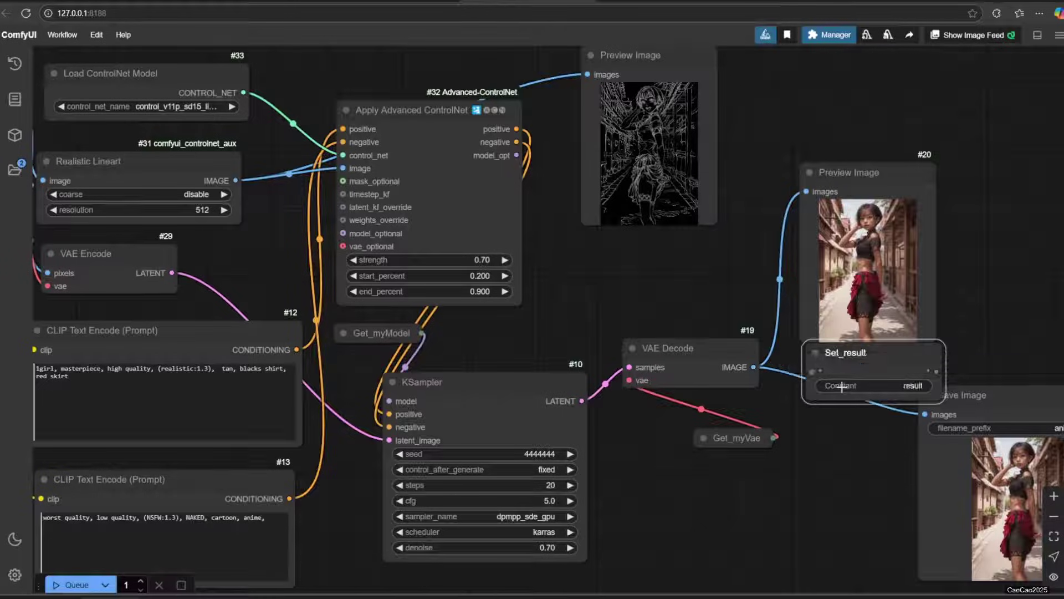
pyautogui.moveTo(753, 367); pyautogui.dragTo(824, 376)
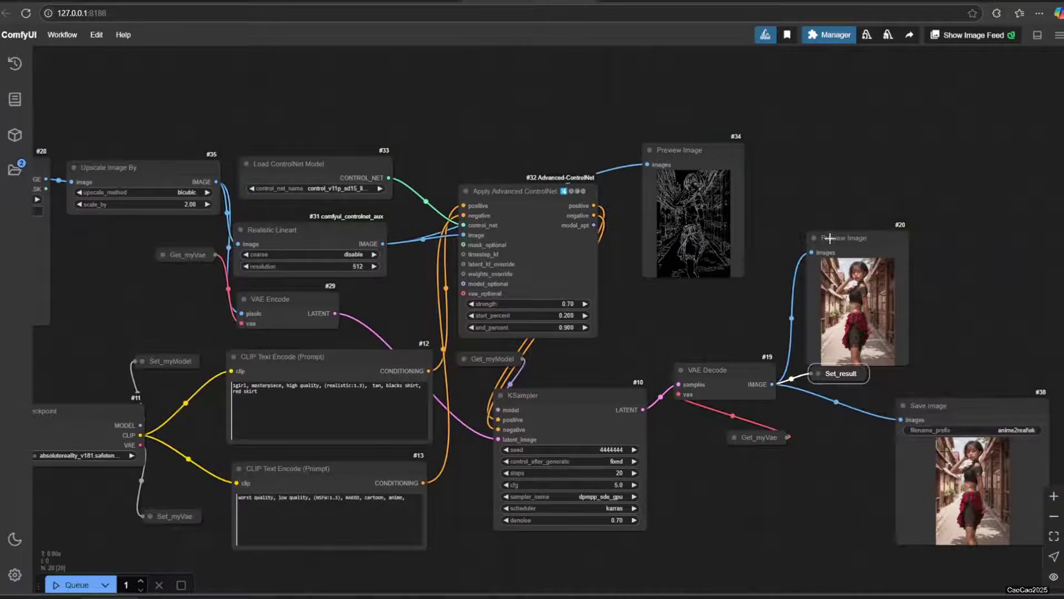
# - Arrange Load Image, Preview Image and Save Image side by side, enlarging Load Image and Preview Image
pyautogui.click(843, 237)
pyautogui.scroll(-3, 865, 492)
pyautogui.moveTo(853, 316); pyautogui.dragTo(229, 110)
pyautogui.moveTo(915, 428); pyautogui.dragTo(337, 84)
pyautogui.moveTo(161, 246); pyautogui.dragTo(89, 88)
pyautogui.scroll(4, 166, 278)
pyautogui.moveTo(146, 280); pyautogui.dragTo(470, 444)
pyautogui.moveTo(472, 244); pyautogui.dragTo(222, 258)
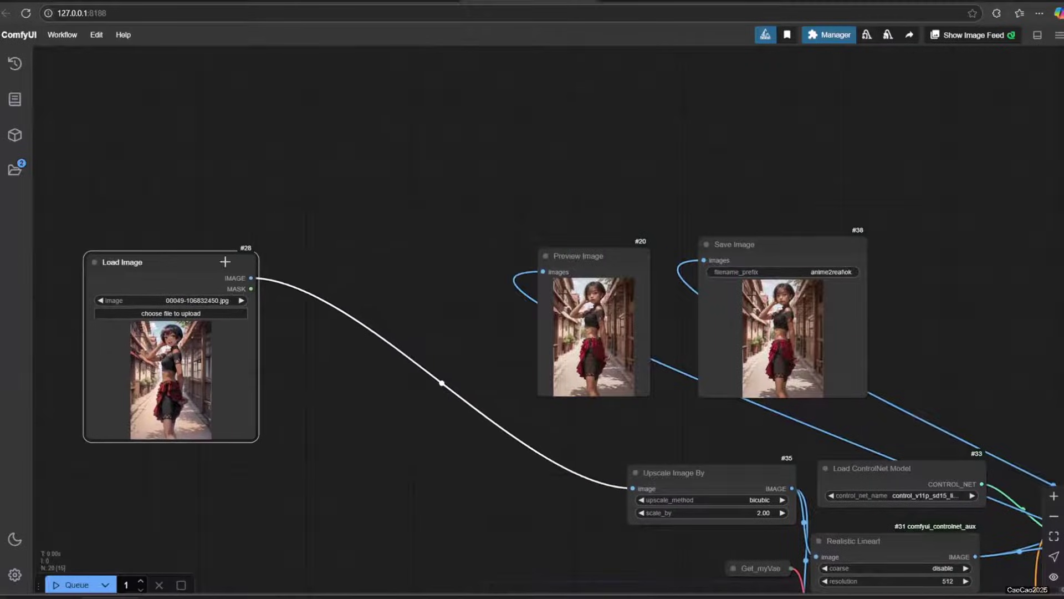
pyautogui.moveTo(250, 439); pyautogui.dragTo(252, 552)
pyautogui.moveTo(601, 261); pyautogui.dragTo(327, 271)
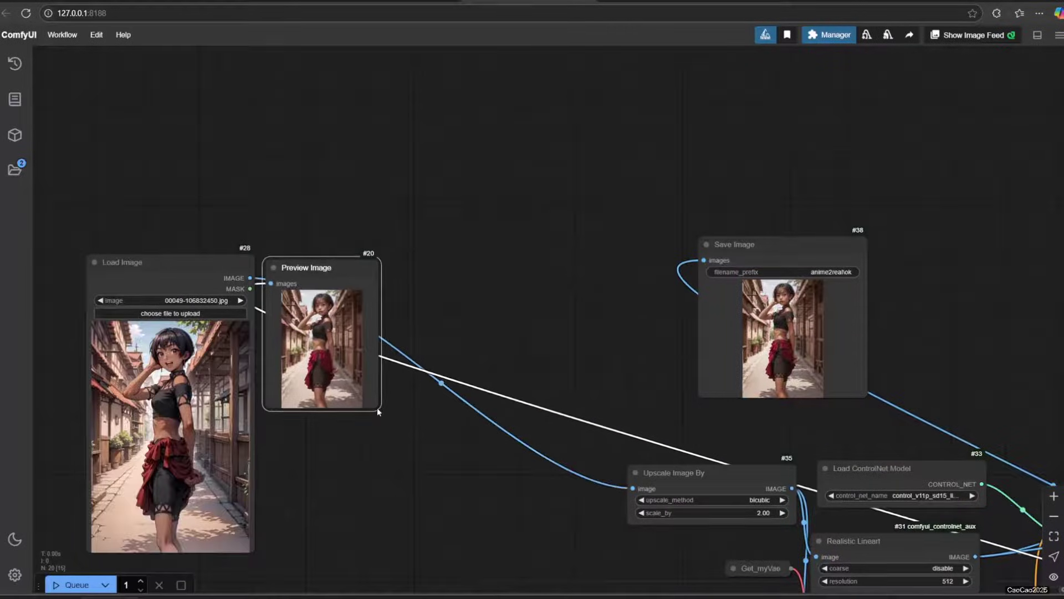
pyautogui.moveTo(380, 409); pyautogui.dragTo(441, 551)
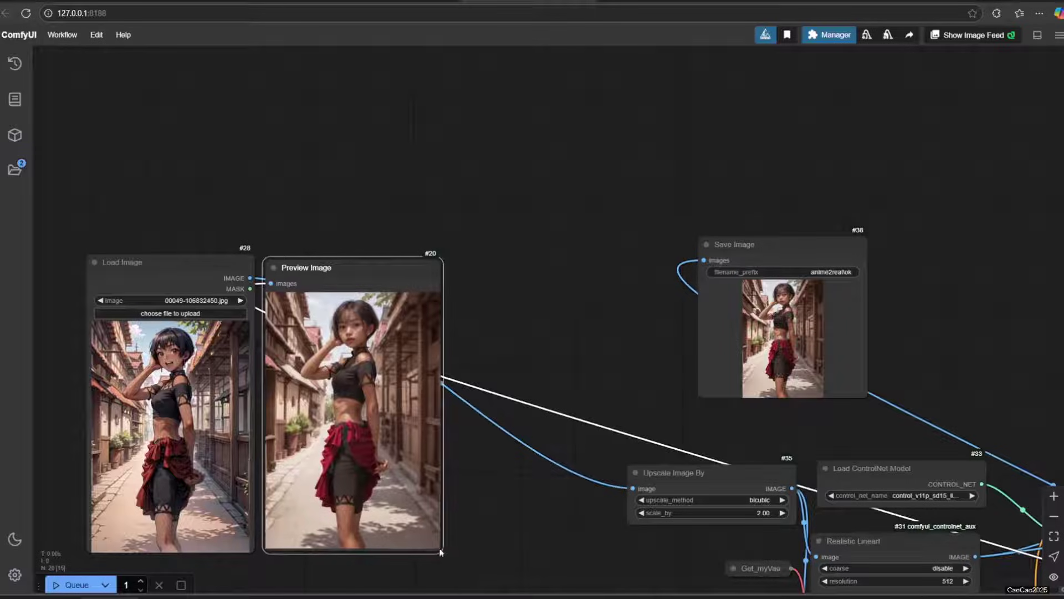
# - Add a GetNode set to result, connect it to Save Image's images input, and collapse it
pyautogui.doubleClick(456, 508)
pyautogui.write('get')
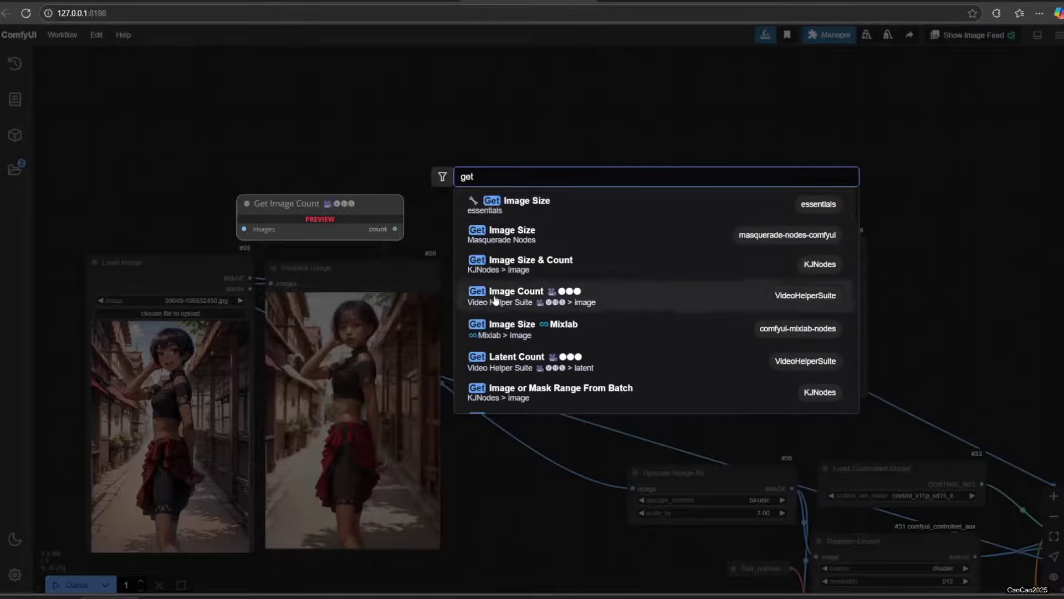
pyautogui.write('n')
pyautogui.press('Return')
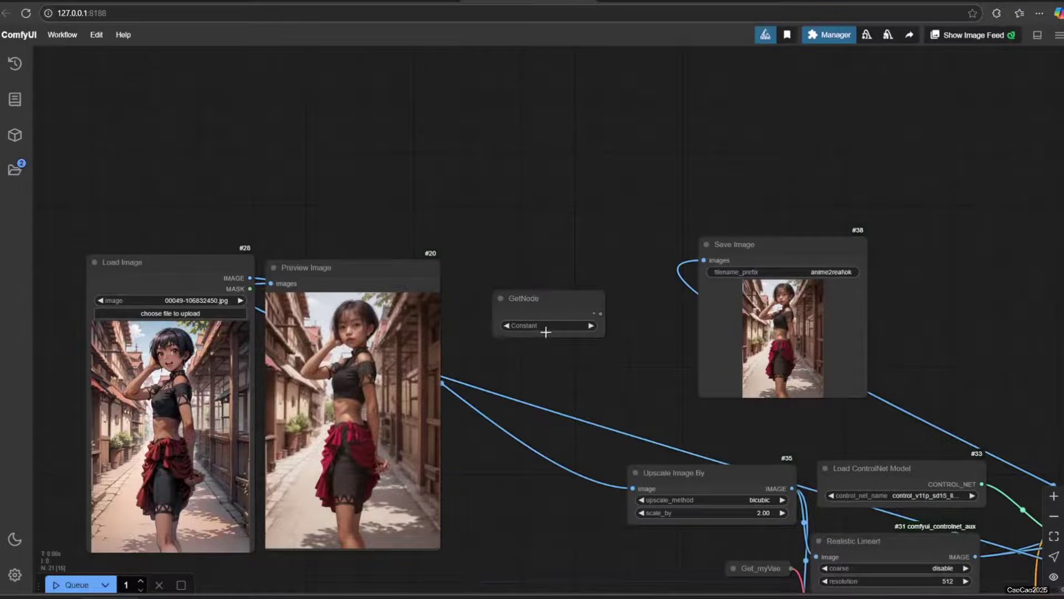
pyautogui.click(547, 327)
pyautogui.click(551, 350)
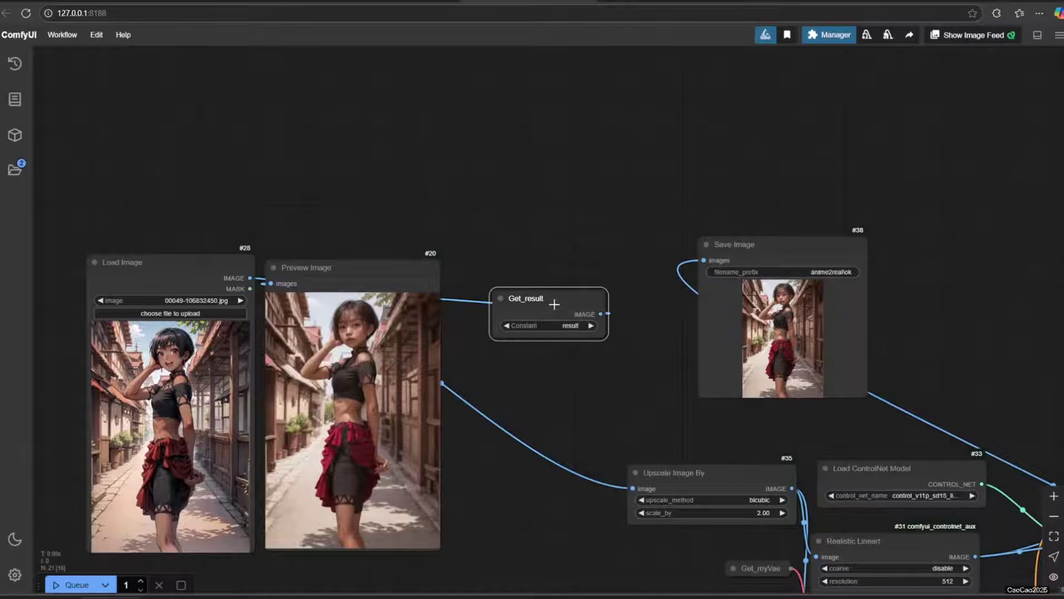
pyautogui.moveTo(410, 208); pyautogui.dragTo(509, 269)
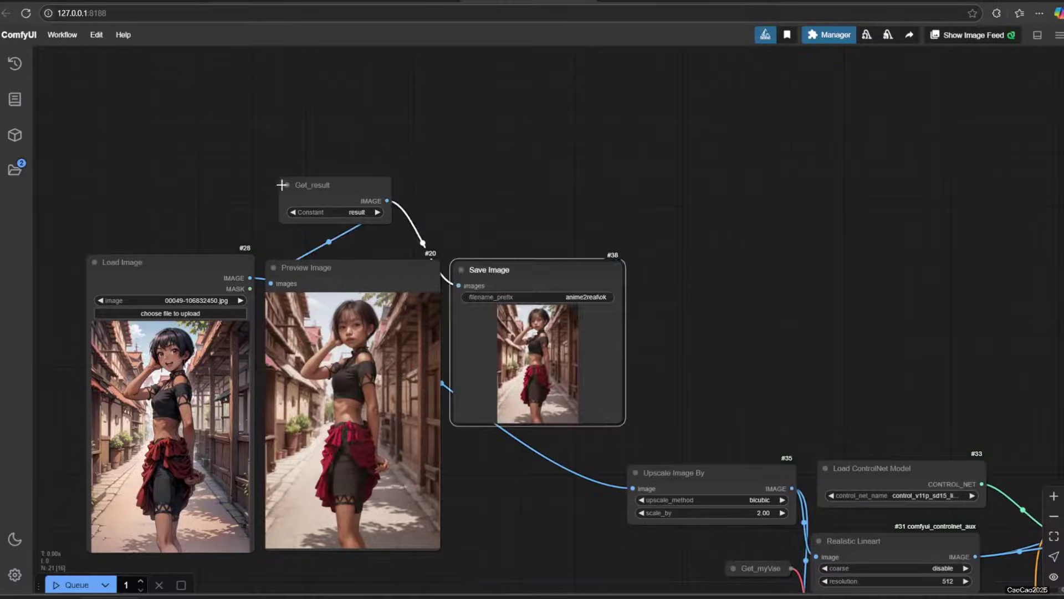
pyautogui.click(287, 184)
# - Reposition and resize Get_result, Load Image, Preview Image and Save Image into a tidy row at the top-left
pyautogui.moveTo(621, 422); pyautogui.dragTo(624, 553)
pyautogui.moveTo(355, 139); pyautogui.dragTo(507, 159)
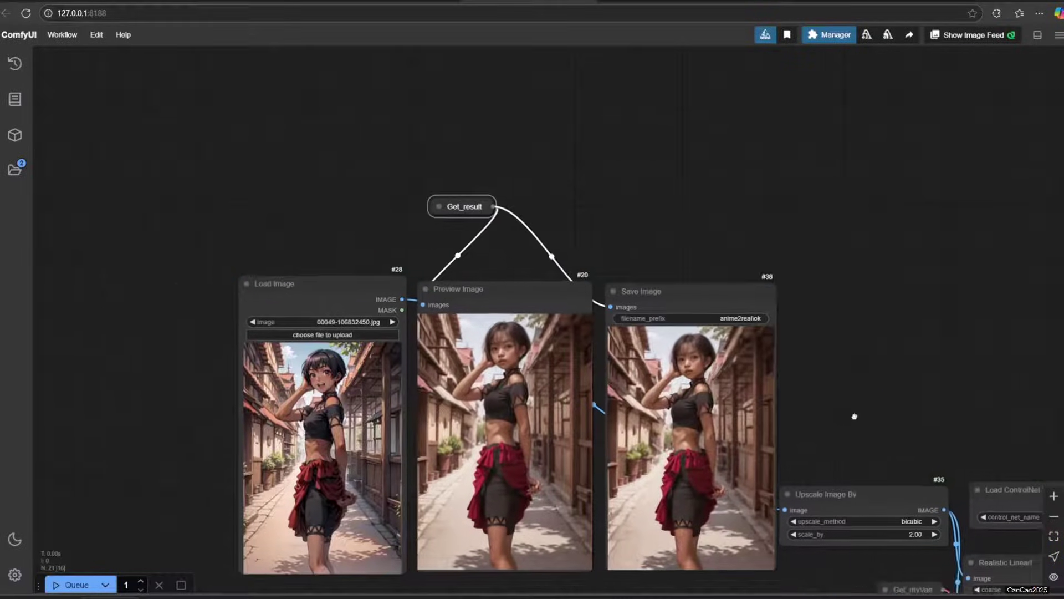
pyautogui.moveTo(311, 283); pyautogui.dragTo(155, 198)
pyautogui.moveTo(444, 308); pyautogui.dragTo(292, 219)
pyautogui.moveTo(464, 205); pyautogui.dragTo(141, 91)
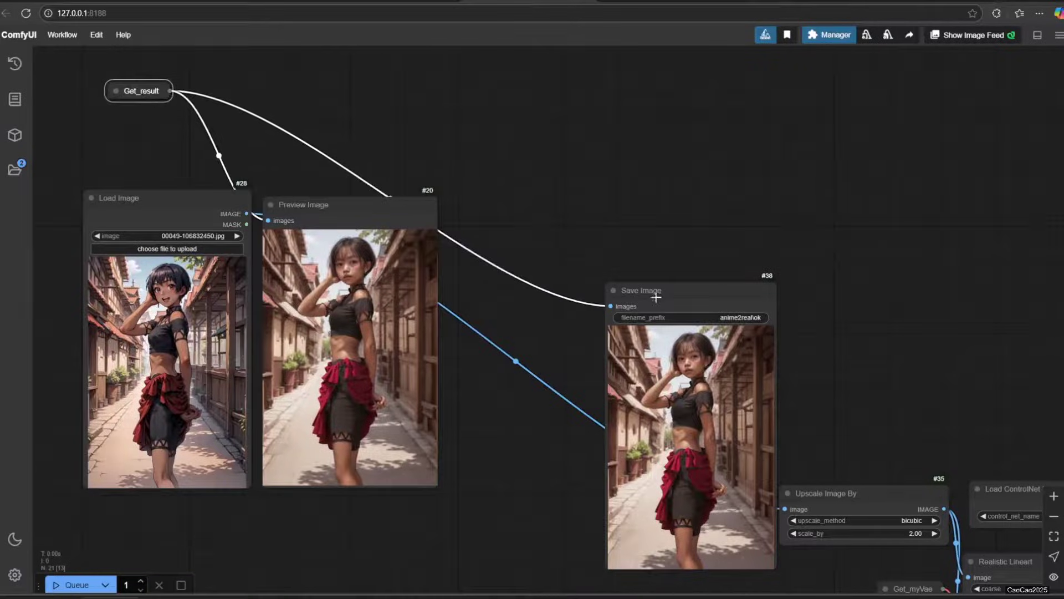
pyautogui.moveTo(665, 290); pyautogui.dragTo(523, 203)
pyautogui.moveTo(212, 483); pyautogui.dragTo(254, 522)
pyautogui.moveTo(339, 206); pyautogui.dragTo(336, 172)
pyautogui.moveTo(440, 466); pyautogui.dragTo(455, 501)
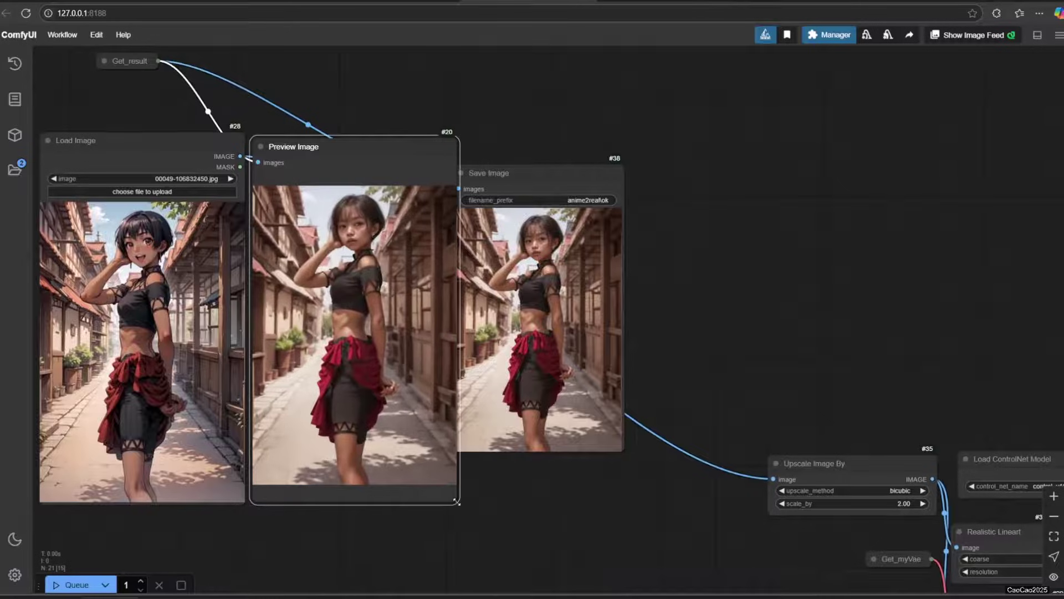
pyautogui.moveTo(526, 173); pyautogui.dragTo(544, 156)
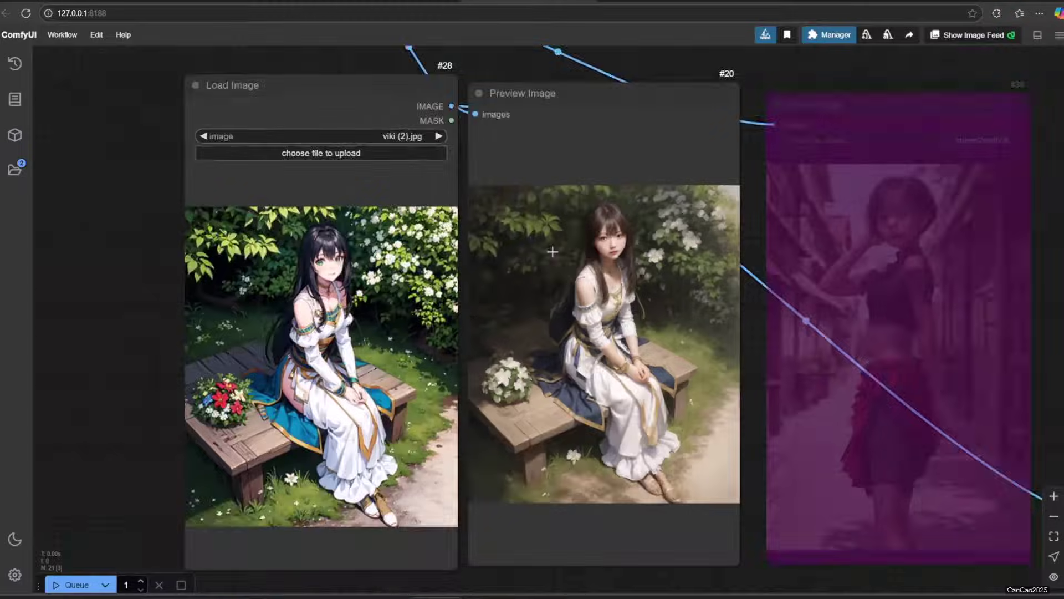
pyautogui.scroll(2, 504, 318)
# - Re-enable Save Image, append 'tan,' to the positive prompt, and queue the new anime image
pyautogui.scroll(-2, 845, 89)
pyautogui.hotkey('ctrl', 'b')
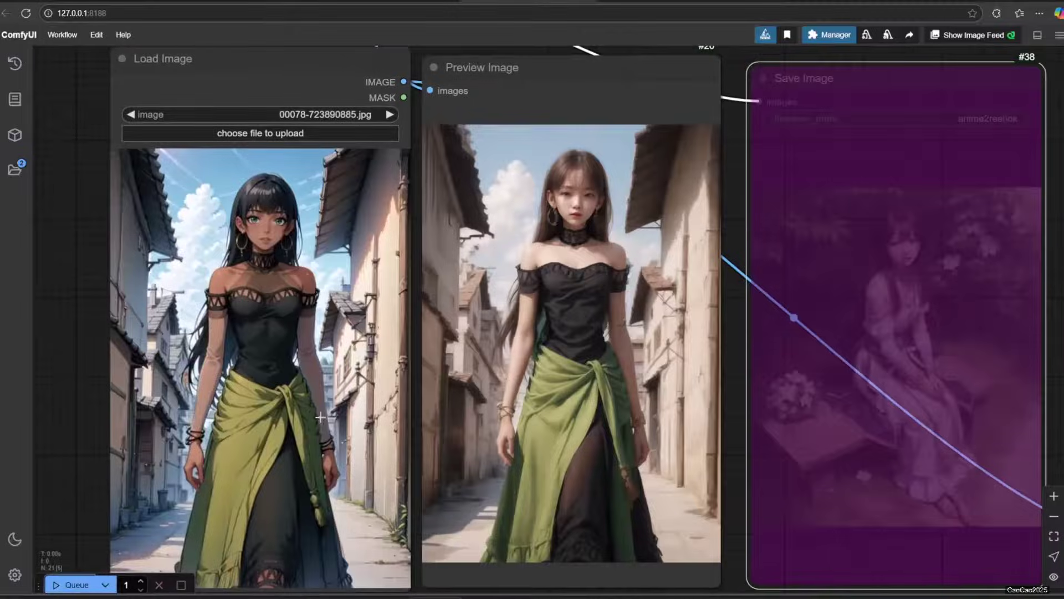
pyautogui.scroll(-10, 497, 543)
pyautogui.hscroll(10, 305, 356)
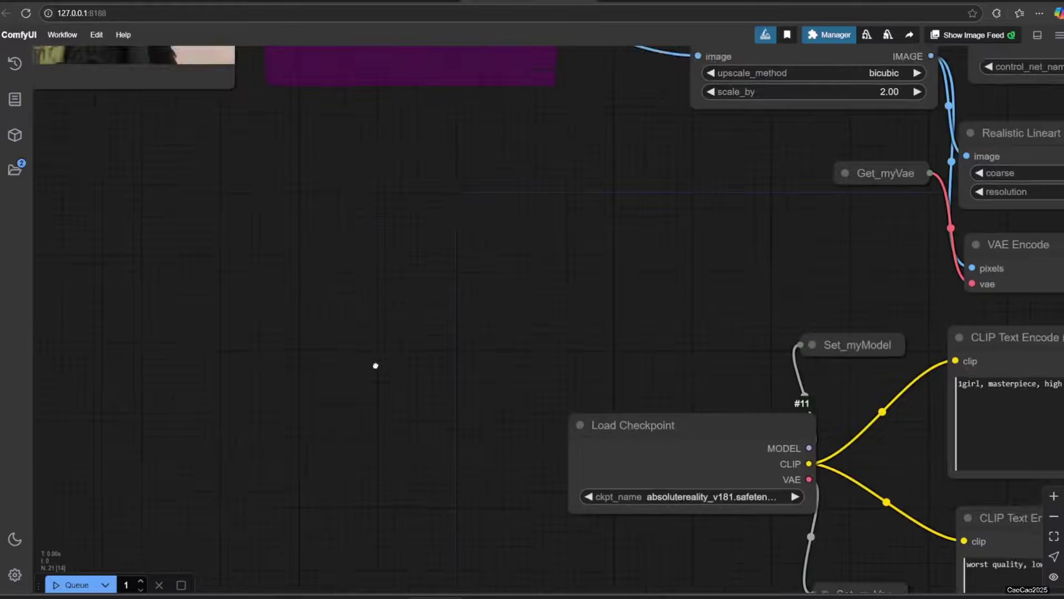
pyautogui.click(941, 500)
pyautogui.write('tan,')
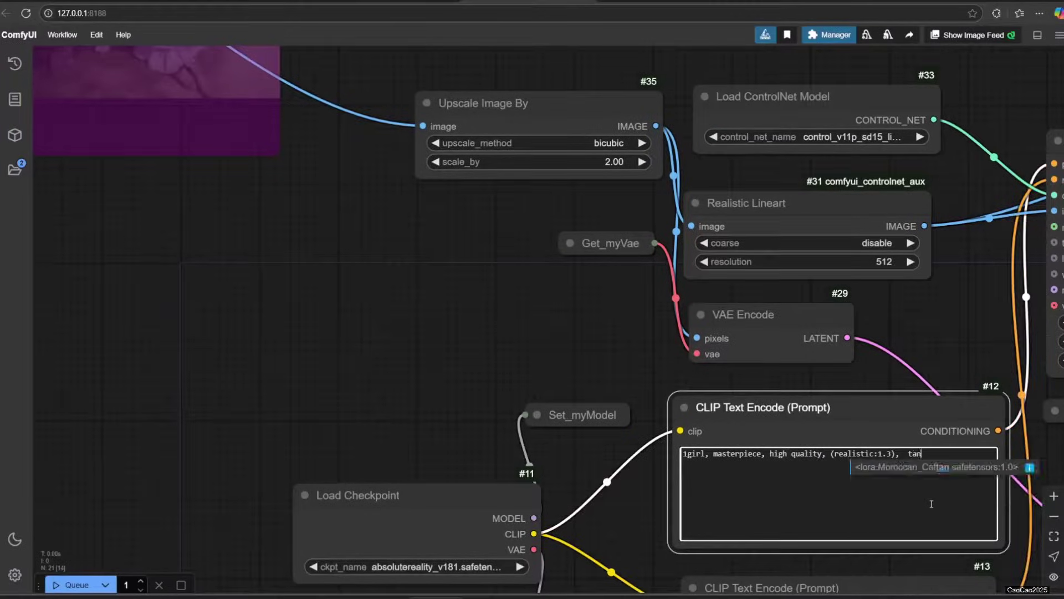
pyautogui.click(76, 585)
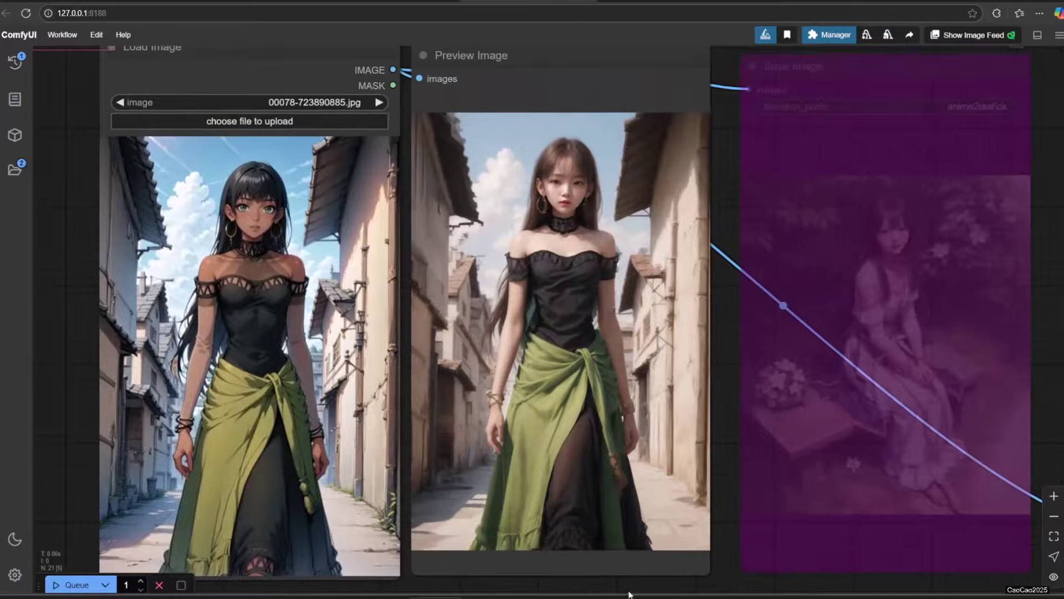
# - Un-bypass Save Image with Ctrl+B and queue again to save the result
pyautogui.click(867, 88)
pyautogui.hotkey('ctrl', 'b')
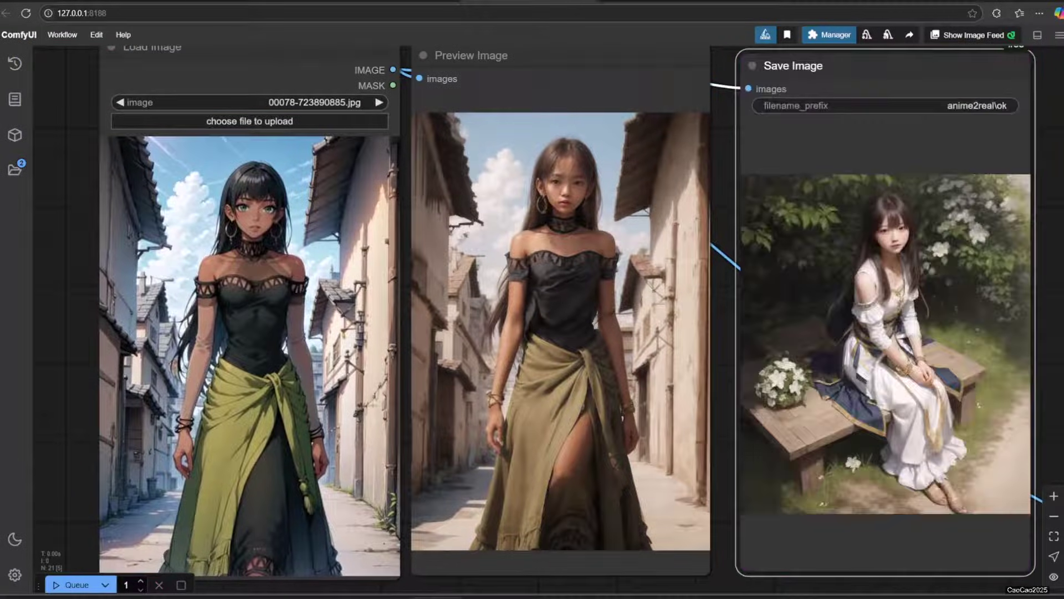
pyautogui.click(76, 584)
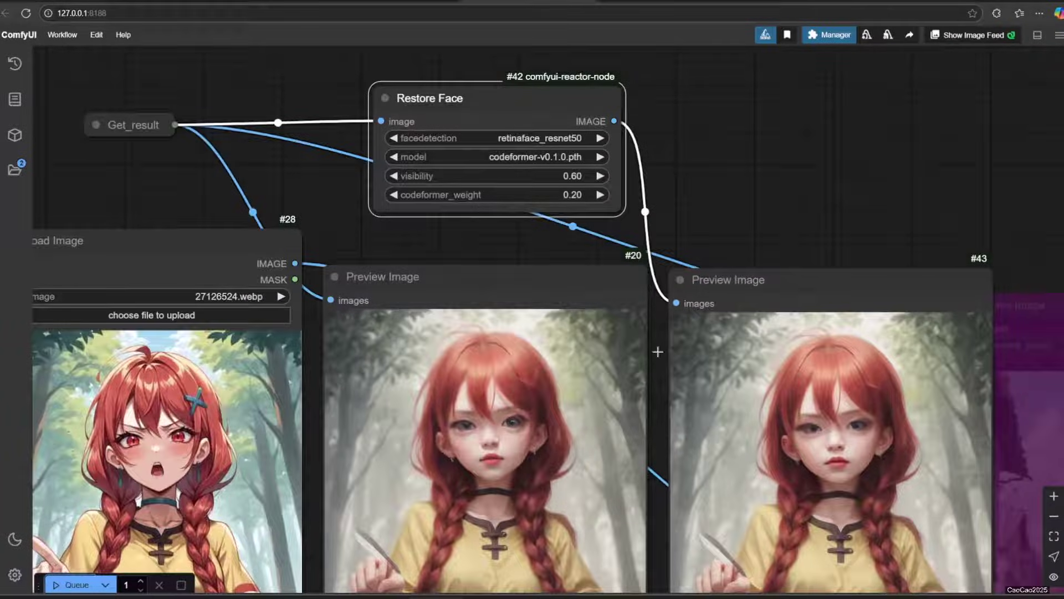
# - Bring Save Image into view, un-bypass it, and queue the workflow to save the restored image
pyautogui.scroll(2, 842, 428)
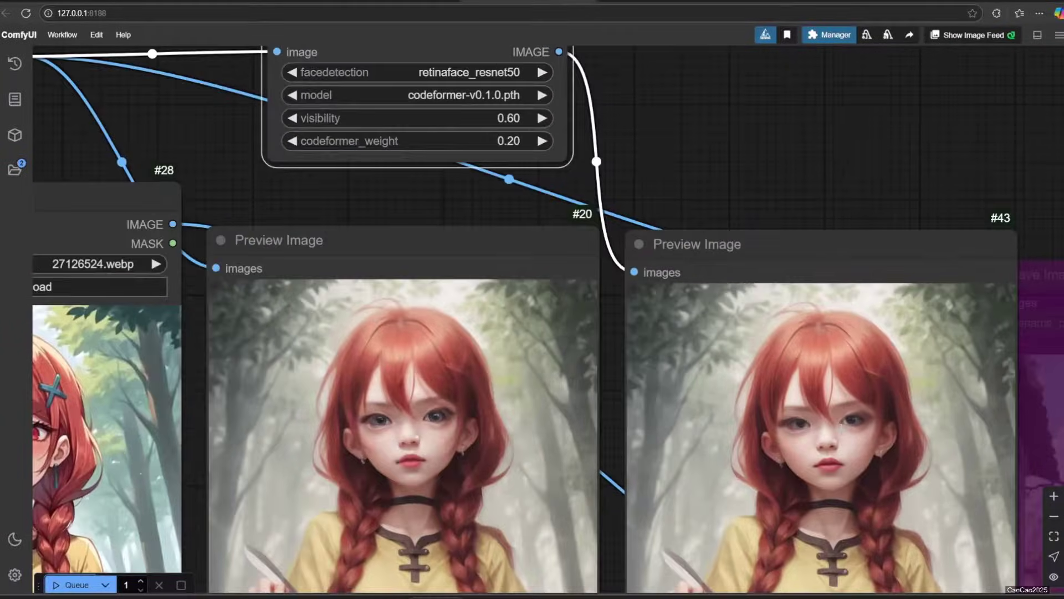
pyautogui.scroll(-5, 912, 413)
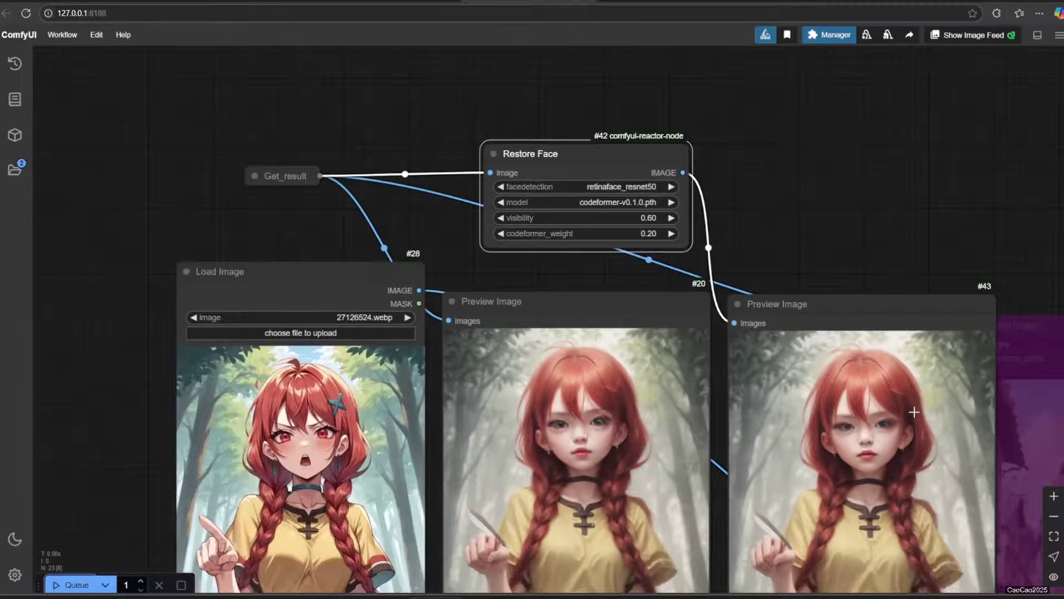
pyautogui.moveTo(970, 310); pyautogui.dragTo(743, 202)
pyautogui.hotkey('ctrl', 'b')
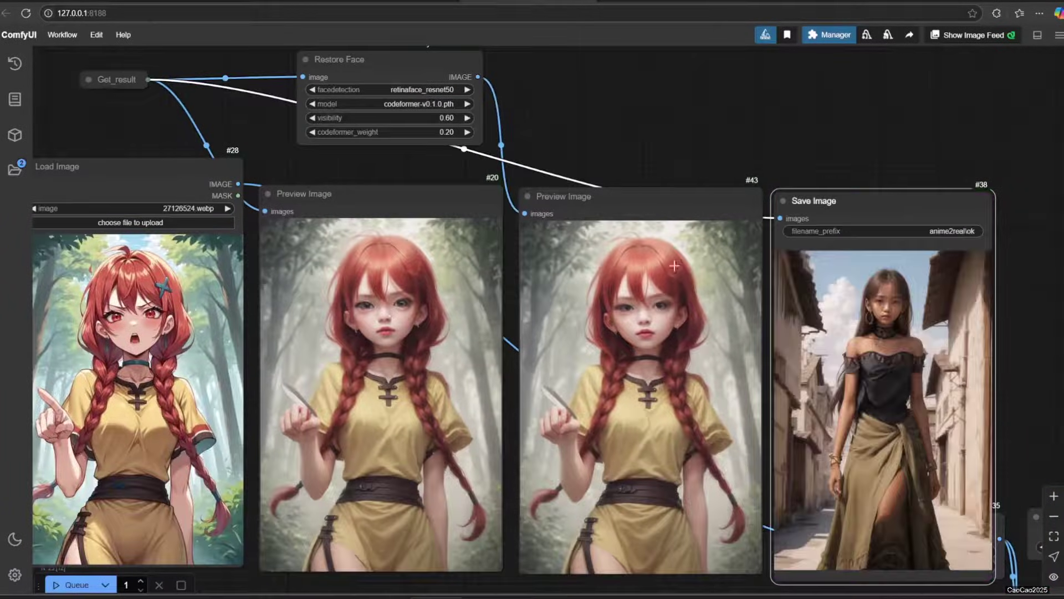
pyautogui.click(72, 584)
# - Feed Save Image from the Restore Face output and queue the Nanami image
pyautogui.moveTo(757, 218); pyautogui.dragTo(778, 219)
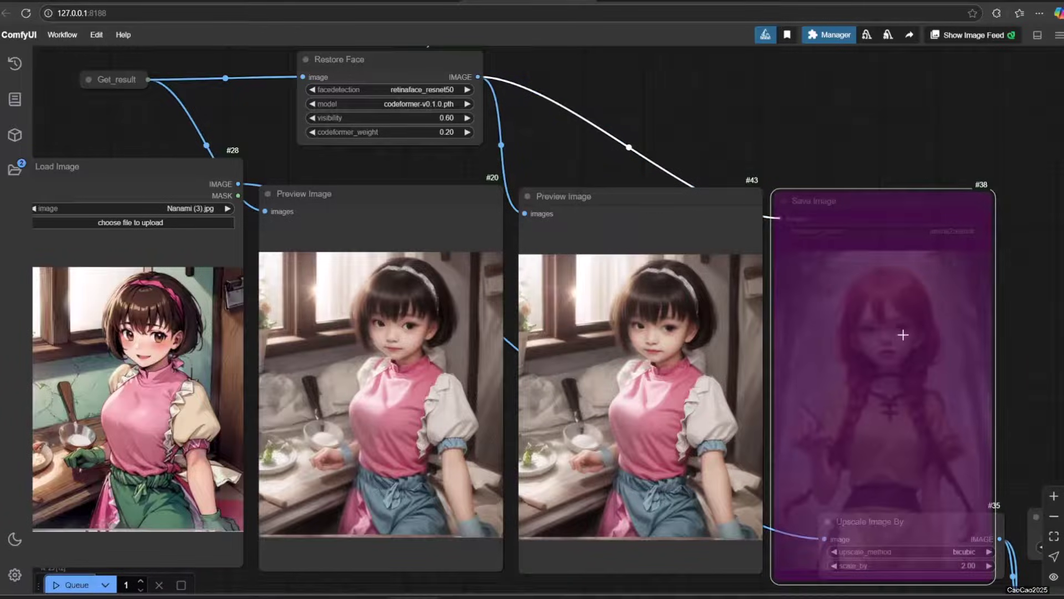
pyautogui.hotkey('ctrl', 'b')
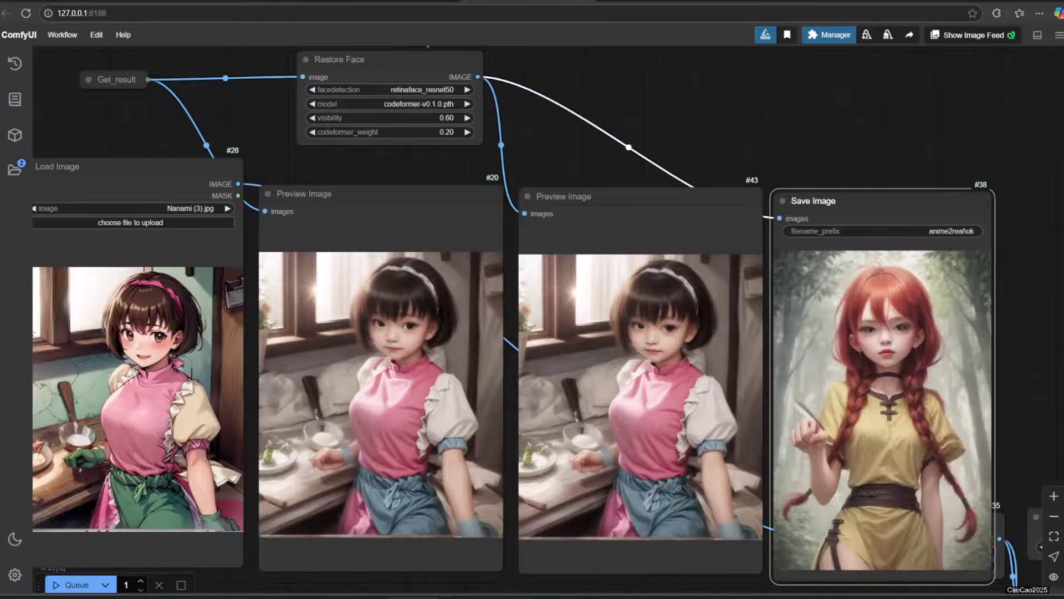
pyautogui.click(61, 585)
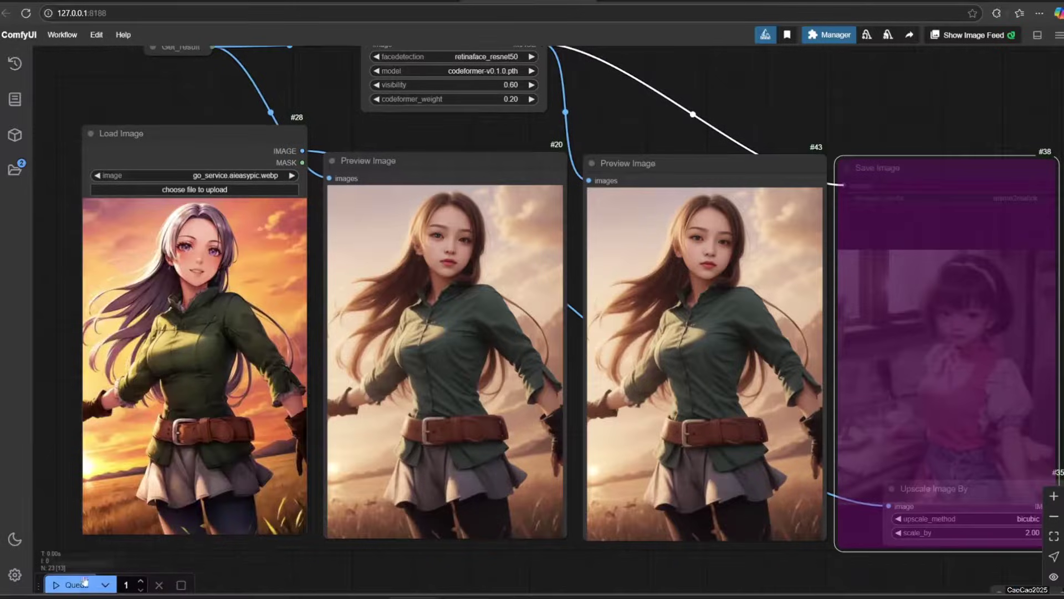
# - Un-bypass Save Image and queue two more loaded anime images for realistic conversion
pyautogui.hotkey('ctrl', 'b')
pyautogui.click(72, 584)
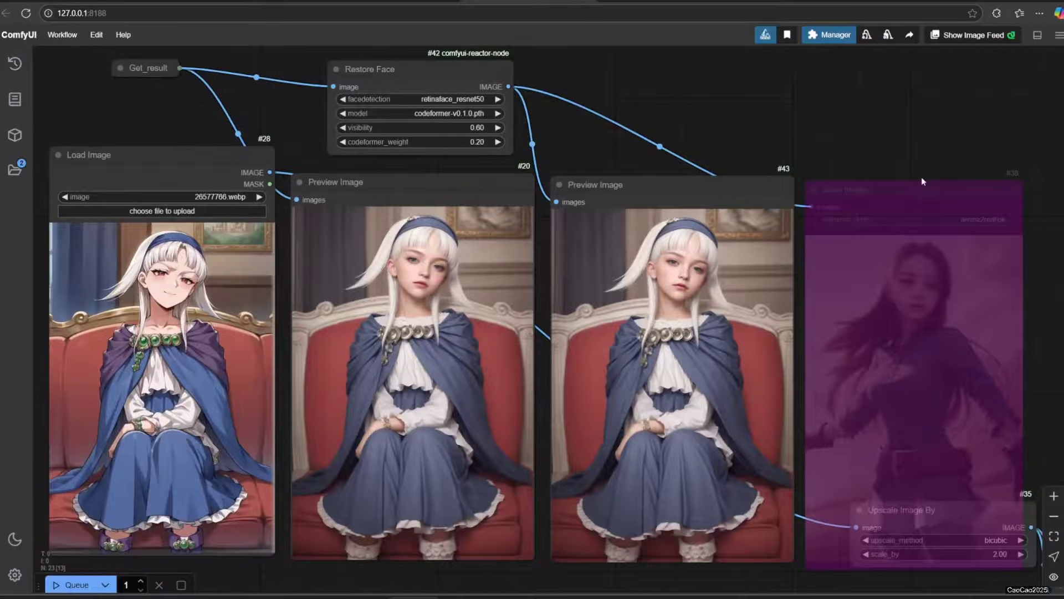
pyautogui.click(922, 182)
pyautogui.hotkey('ctrl', 'b')
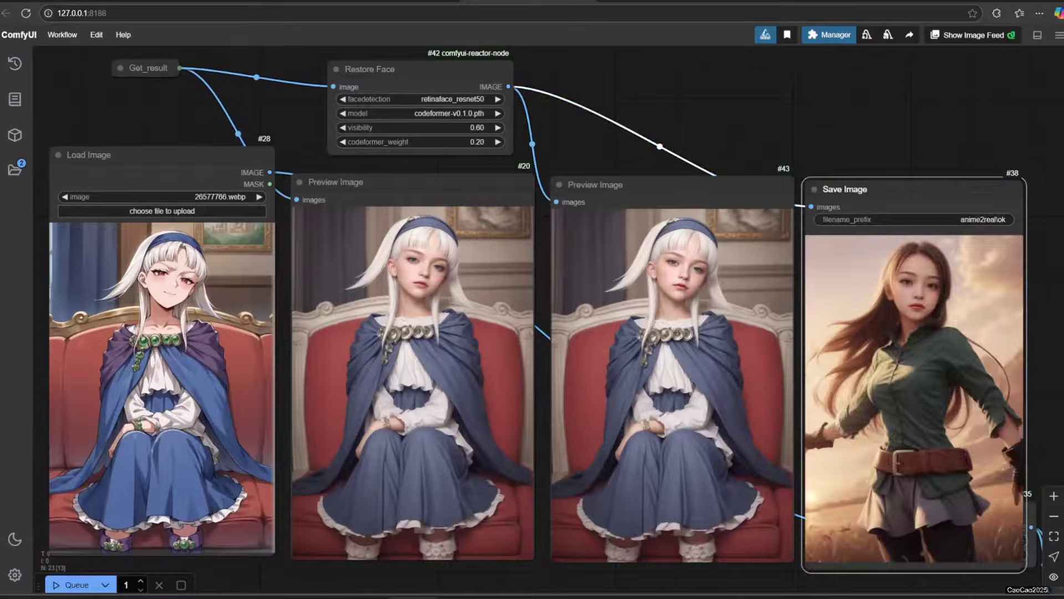
pyautogui.click(72, 585)
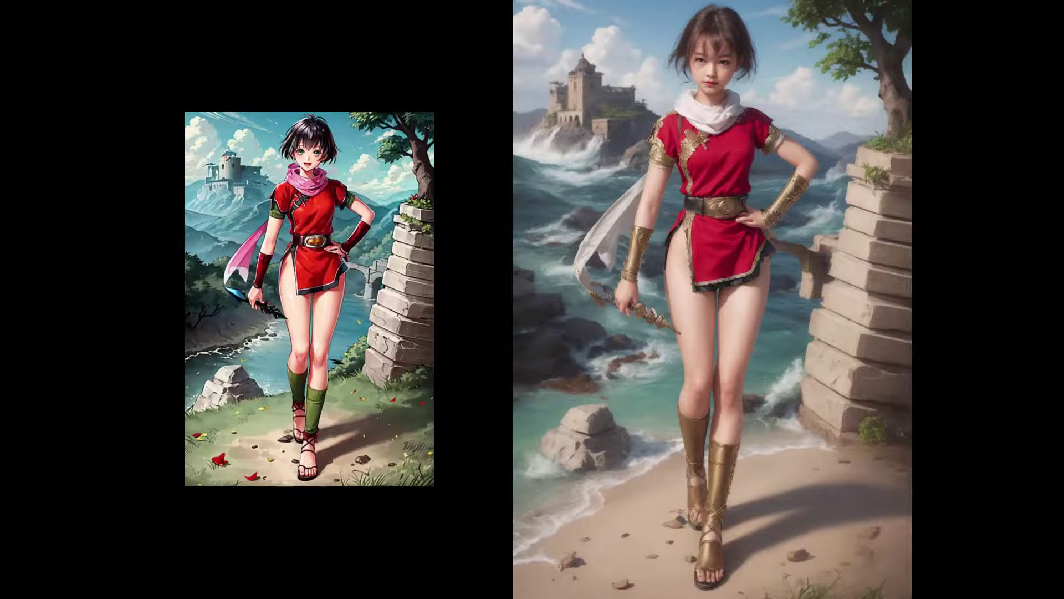